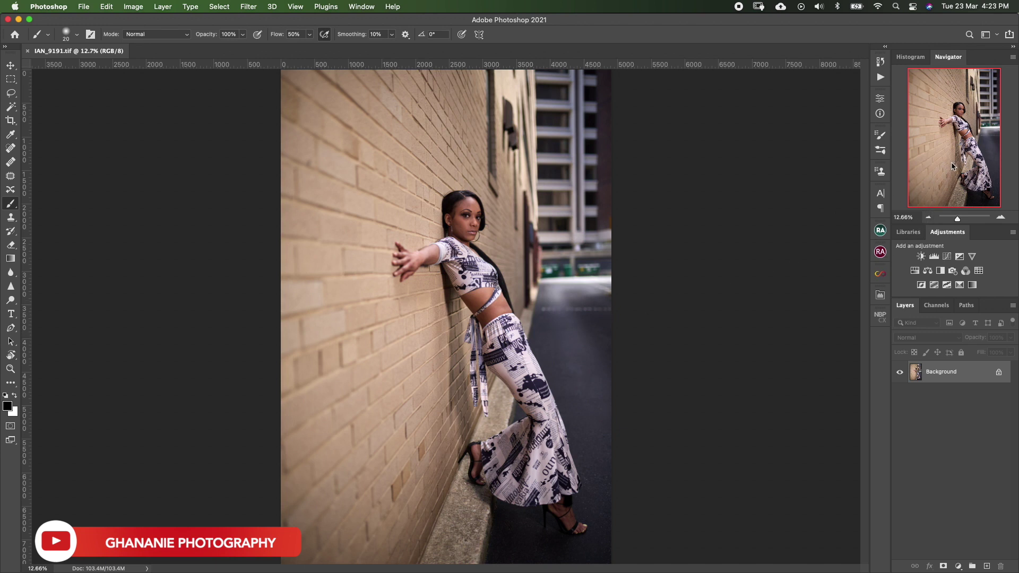
# Examine the model's face, arm and midriff up close at 50% for skin blemishes and uneven tones.
pyautogui.press('super+plus')
pyautogui.press('super+plus')
pyautogui.press('super+plus')
pyautogui.press('super+plus')
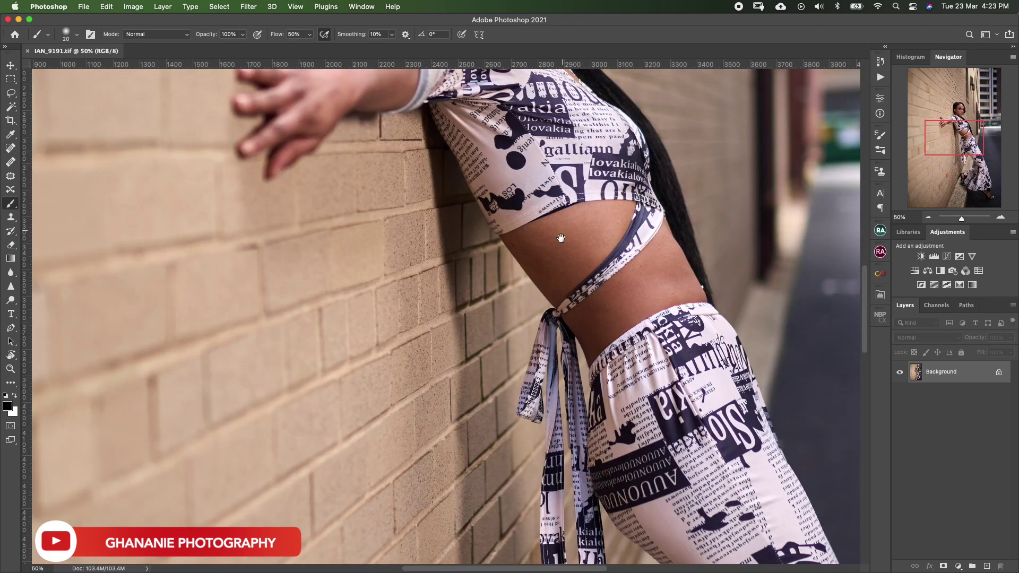
pyautogui.moveTo(557, 234)
pyautogui.mouseDown()
pyautogui.moveTo(530, 414)
pyautogui.moveTo(565, 428)
pyautogui.mouseUp()
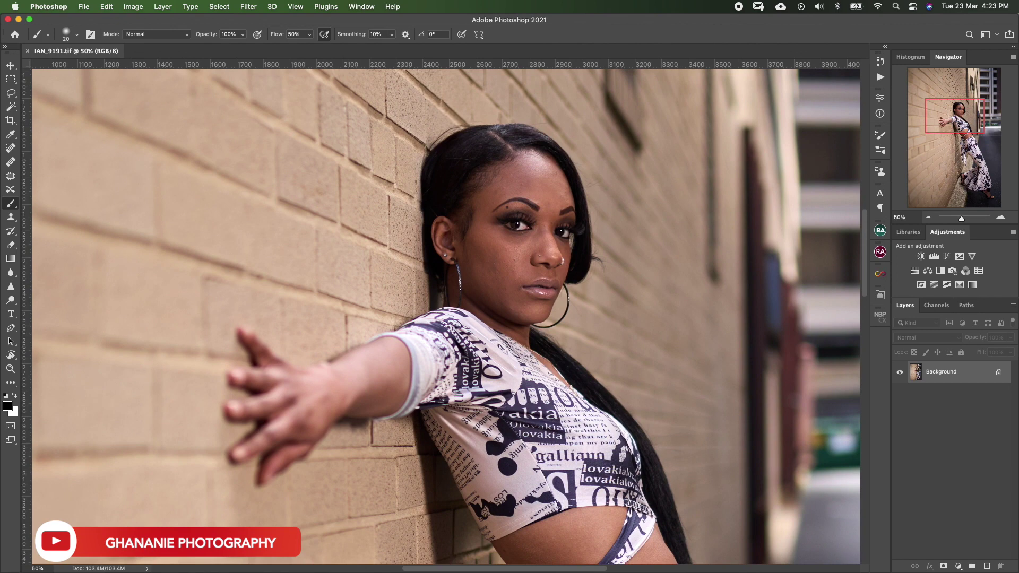
pyautogui.moveTo(547, 304); pyautogui.dragTo(579, 280)
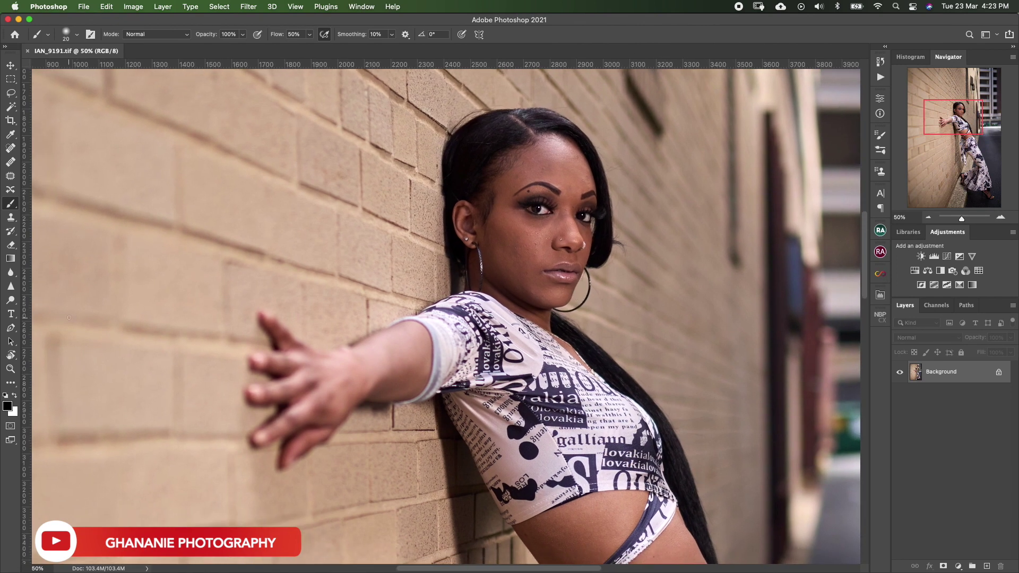
pyautogui.moveTo(605, 305); pyautogui.dragTo(531, 299)
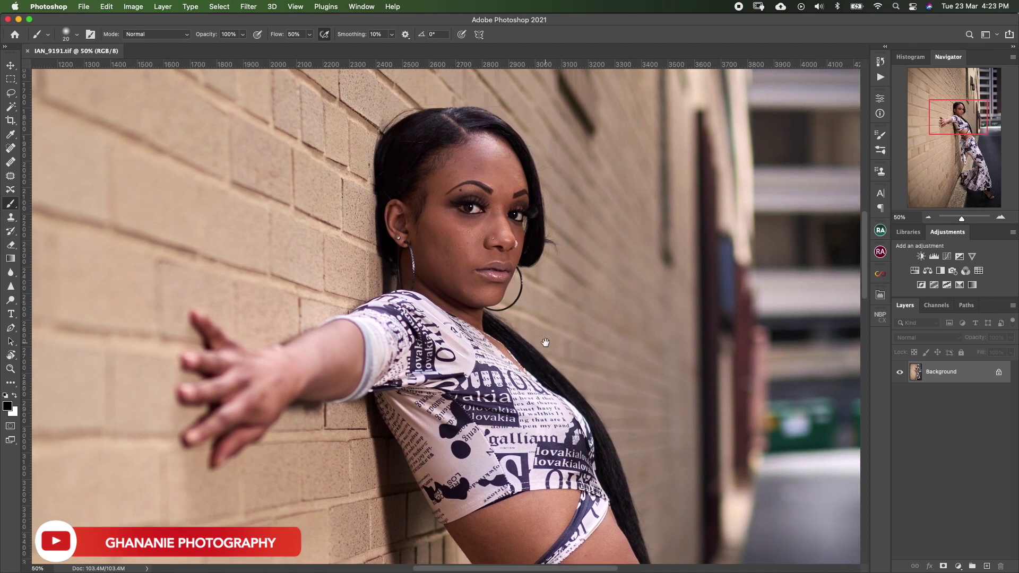
pyautogui.moveTo(545, 342); pyautogui.dragTo(582, 312)
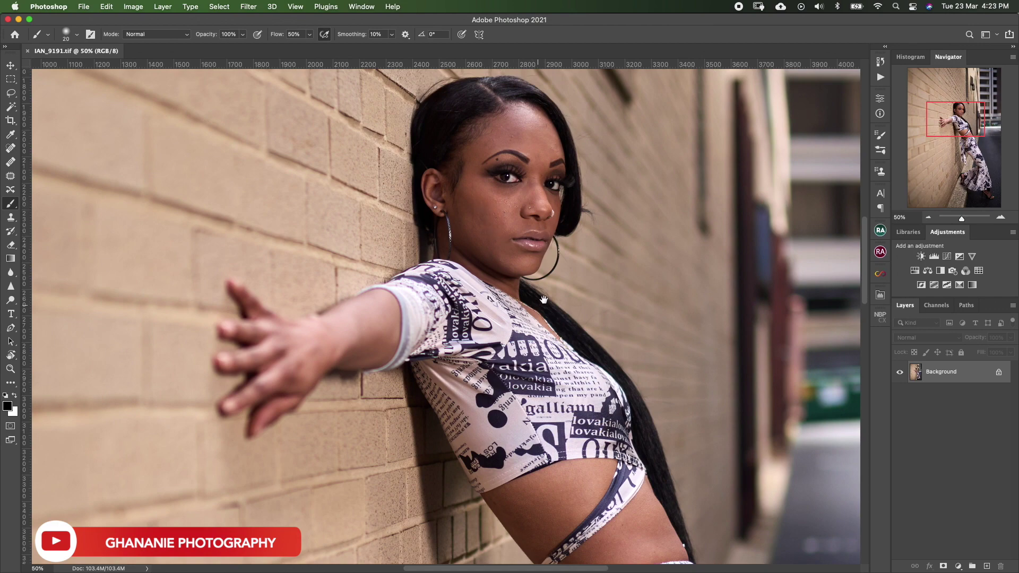
pyautogui.scroll(-5, 531, 298)
pyautogui.scroll(-8, 564, 303)
pyautogui.hscroll(3, 564, 303)
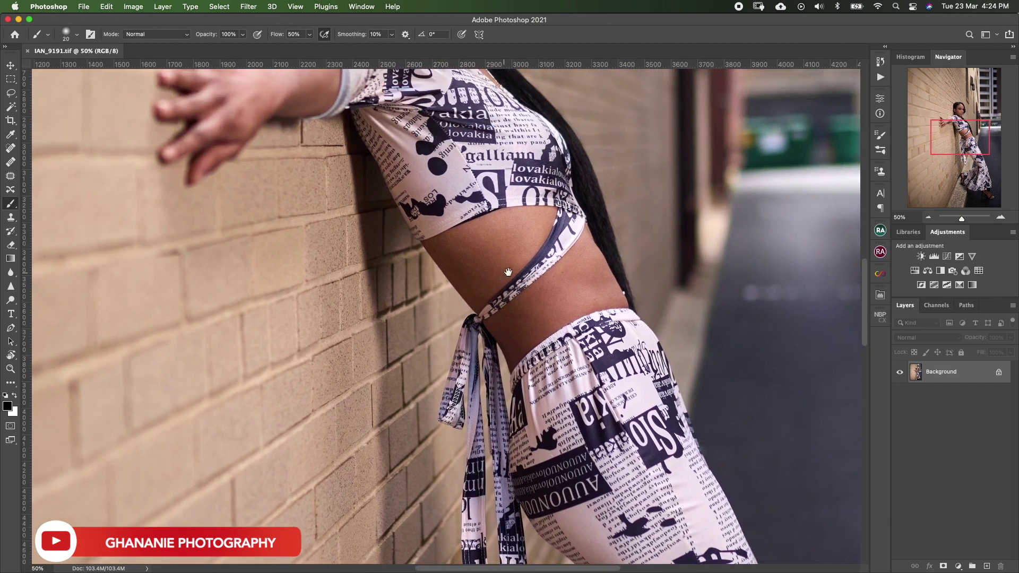
pyautogui.scroll(12, 507, 272)
pyautogui.hscroll(-2, 550, 318)
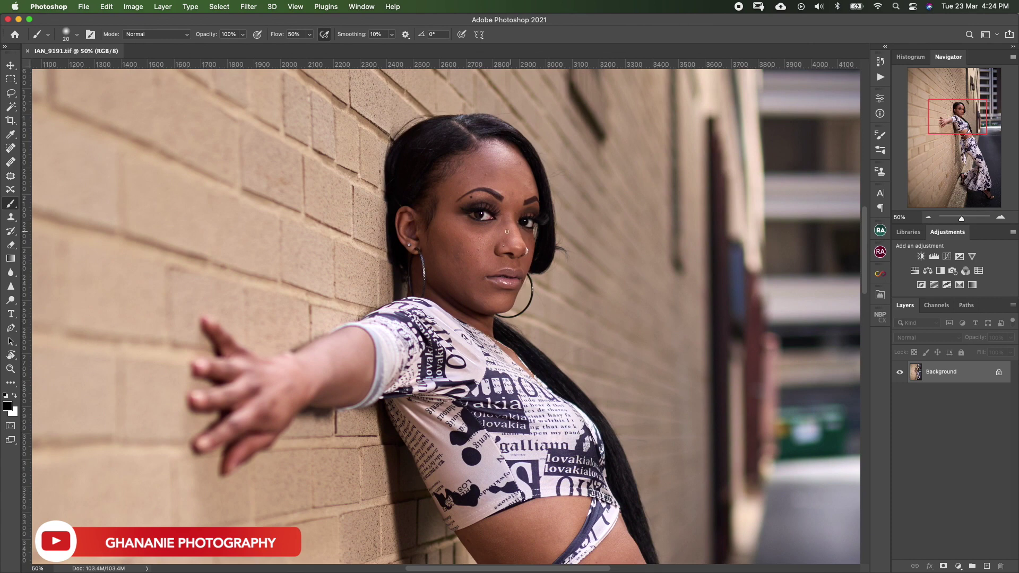
pyautogui.scroll(-2, 507, 231)
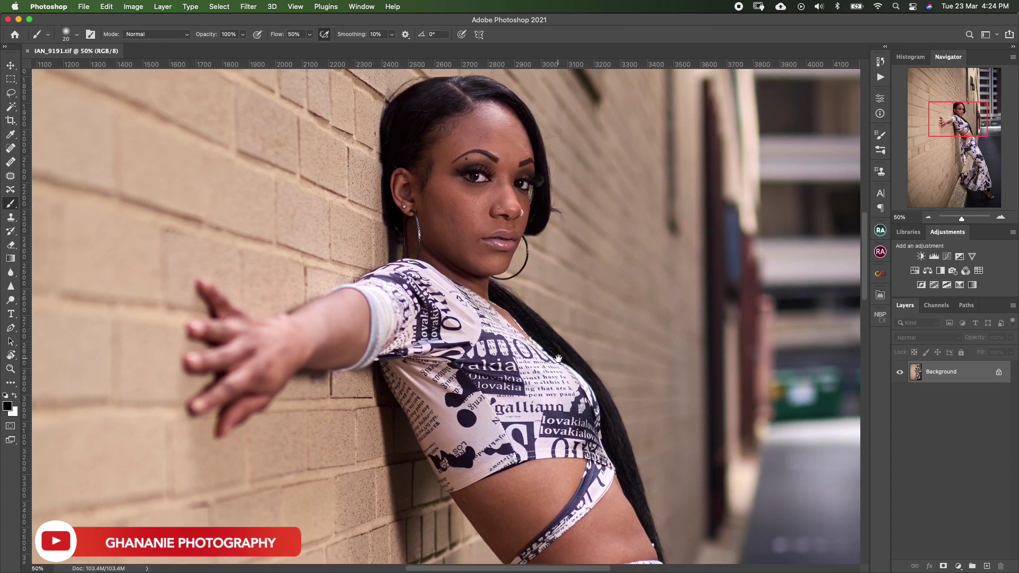
pyautogui.moveTo(558, 359); pyautogui.dragTo(532, 293)
pyautogui.moveTo(523, 244); pyautogui.dragTo(544, 302)
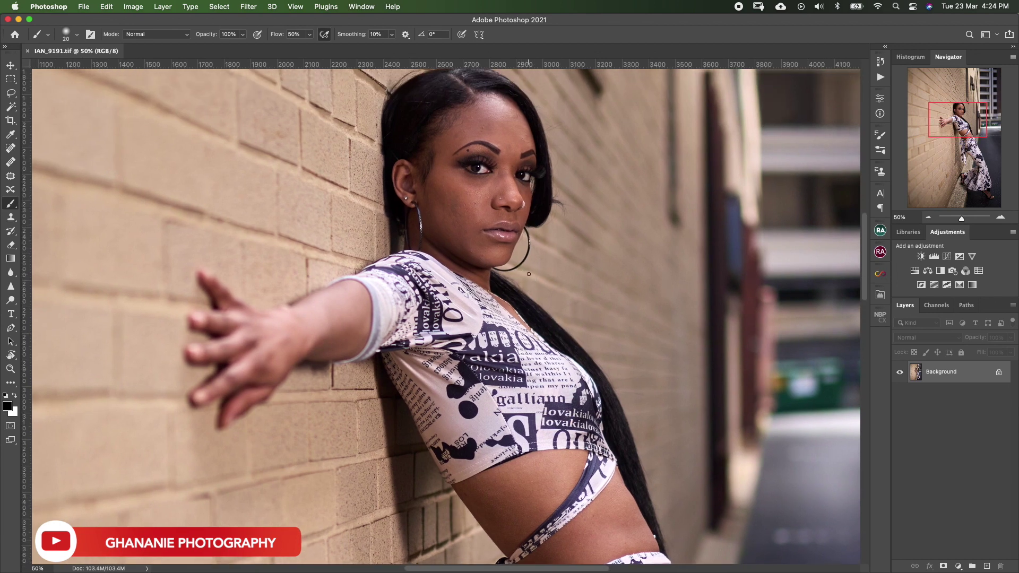
pyautogui.scroll(1, 535, 275)
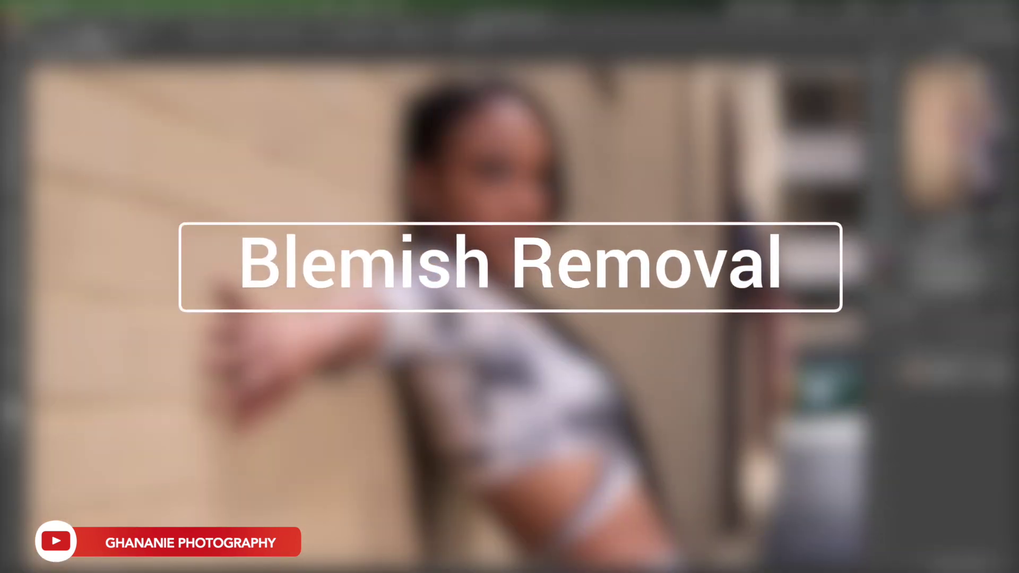
# Add a layer named blemish removal and heal the forehead spots with the Spot Healing Brush at size 30.
pyautogui.press('super+shift+n')
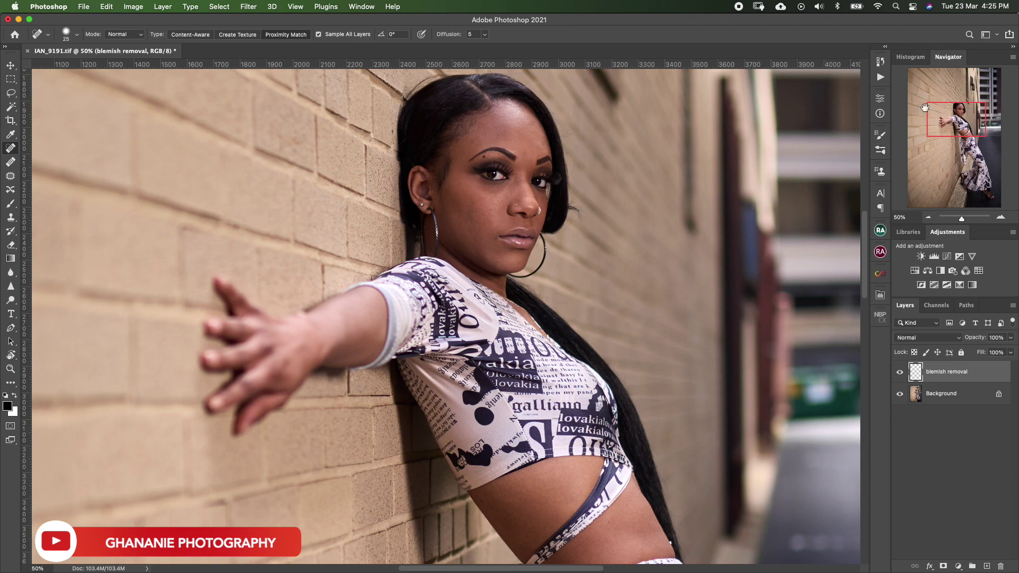
pyautogui.press('super+plus')
pyautogui.press('super+plus')
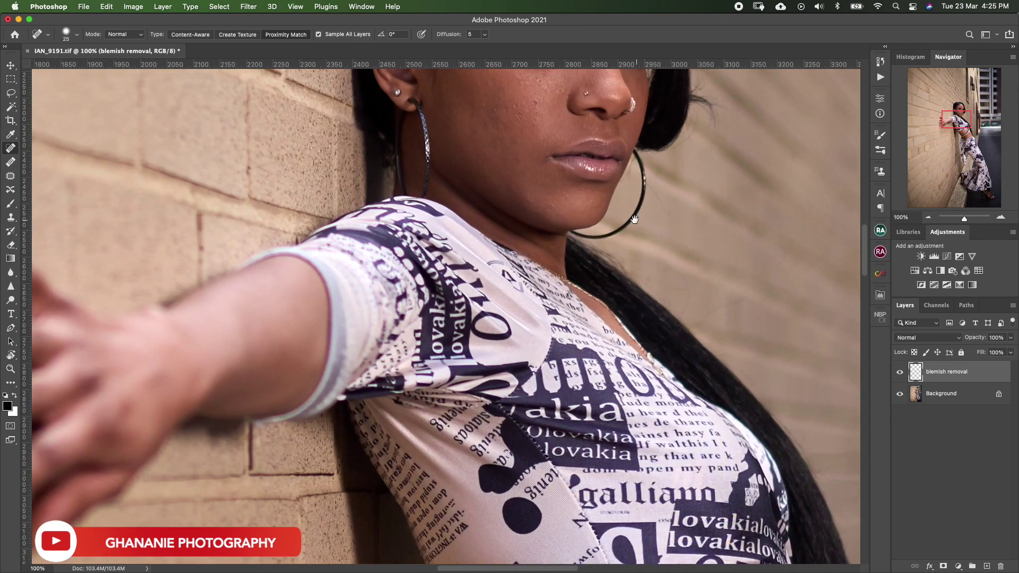
pyautogui.moveTo(635, 220); pyautogui.dragTo(532, 371)
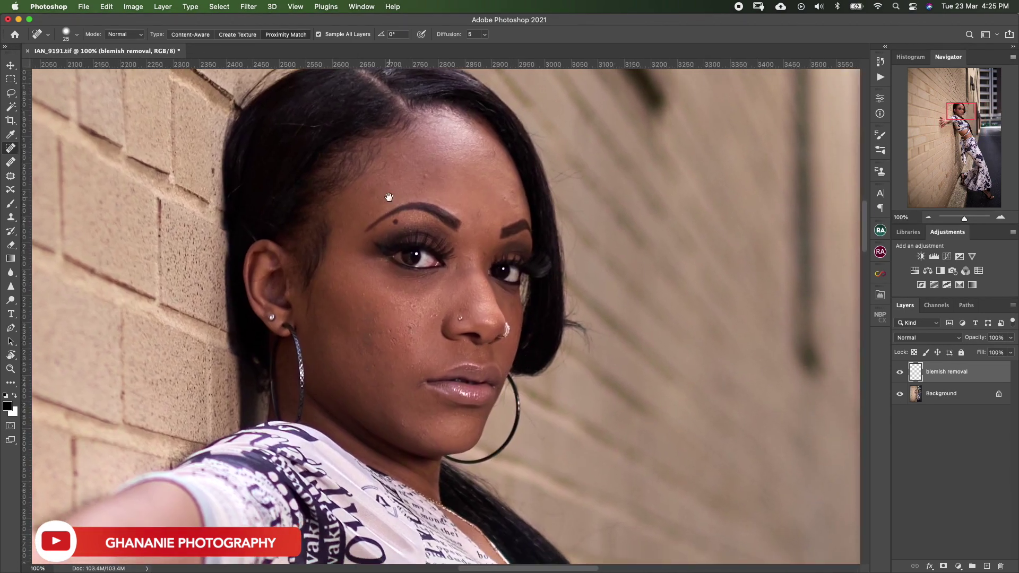
pyautogui.moveTo(434, 240); pyautogui.dragTo(471, 217)
pyautogui.press('[')
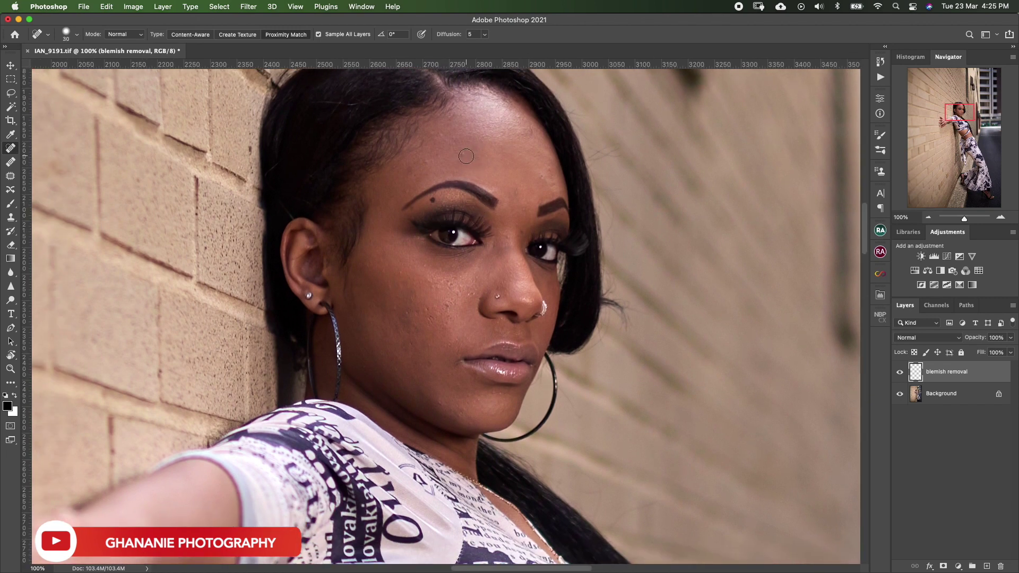
pyautogui.press(']')
pyautogui.press(']')
pyautogui.click(461, 162)
pyautogui.click(439, 135)
pyautogui.click(551, 176)
# Spot-heal the blemishes on the model's cheek and jaw on the blemish removal layer.
pyautogui.scroll(-3, 520, 125)
pyautogui.hscroll(-3, 499, 177)
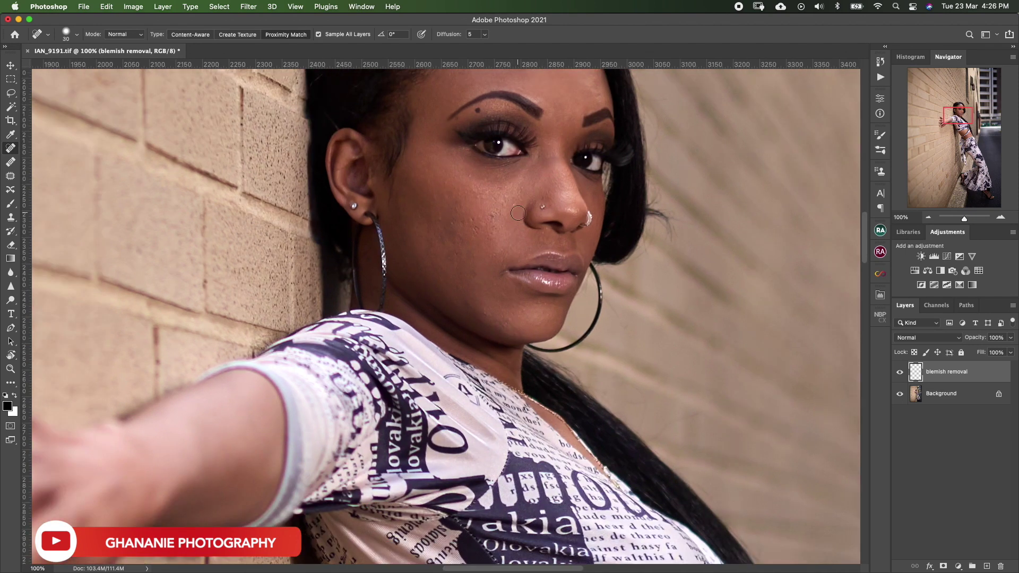
pyautogui.scroll(-2, 451, 197)
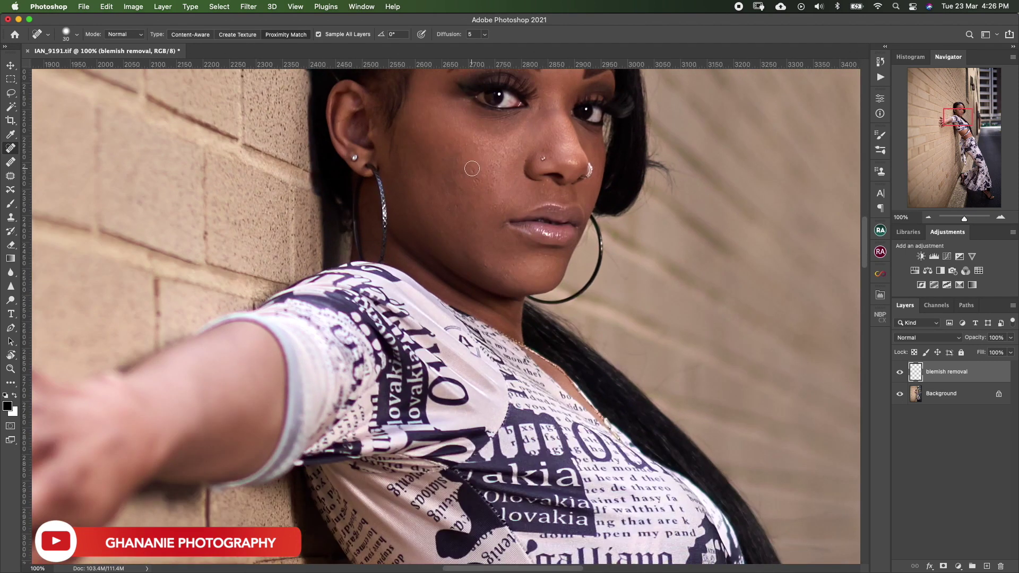
pyautogui.hscroll(3, 456, 187)
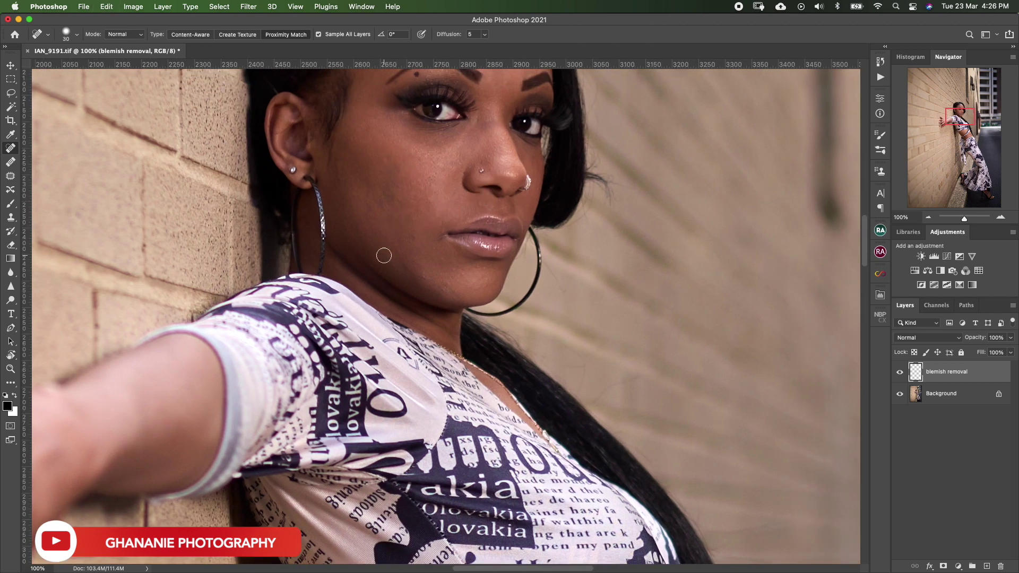
pyautogui.scroll(-2, 382, 249)
pyautogui.hscroll(2, 382, 250)
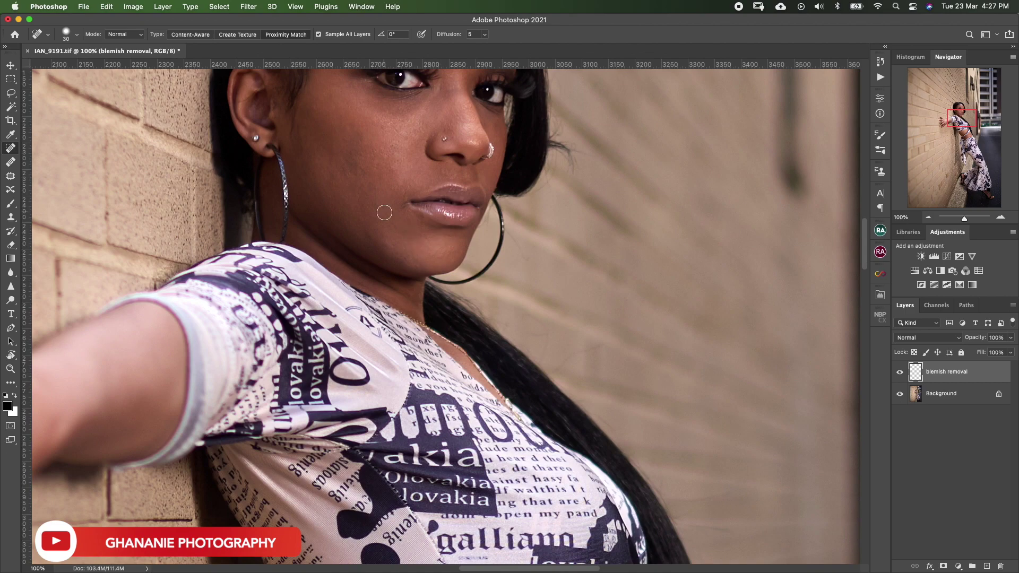
# Check the body down to the feet and spot-heal the remaining blemishes there.
pyautogui.moveTo(437, 233); pyautogui.dragTo(389, 313)
pyautogui.moveTo(454, 425); pyautogui.dragTo(325, 216)
pyautogui.moveTo(521, 239); pyautogui.dragTo(375, 143)
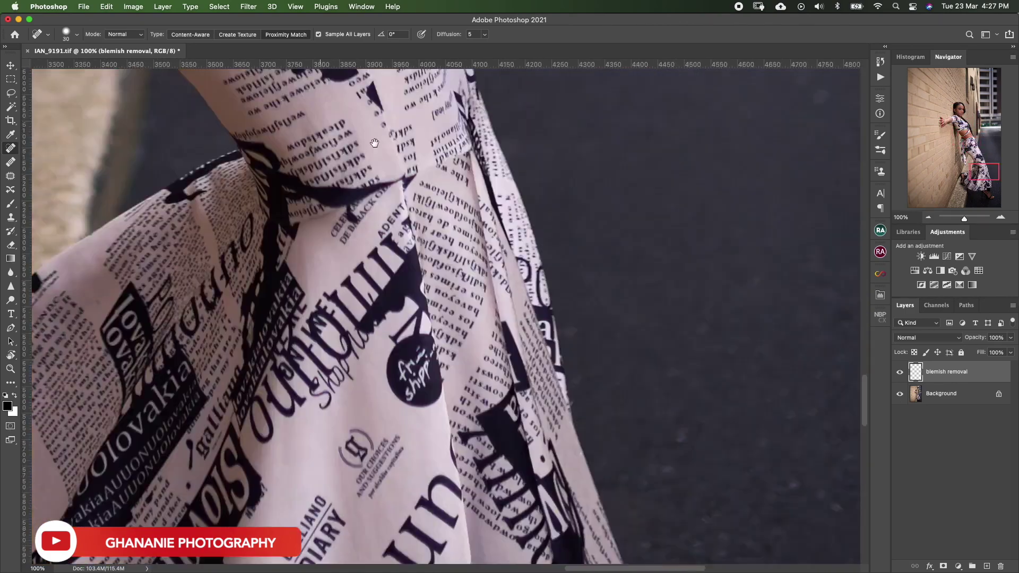
pyautogui.moveTo(456, 531); pyautogui.dragTo(456, 79)
pyautogui.click(489, 364)
# Compare the portrait with and without the blemish removal layer, leaving the layer visible.
pyautogui.press('super+0')
pyautogui.scroll(4, 474, 259)
pyautogui.moveTo(474, 260); pyautogui.dragTo(432, 402)
pyautogui.click(899, 371)
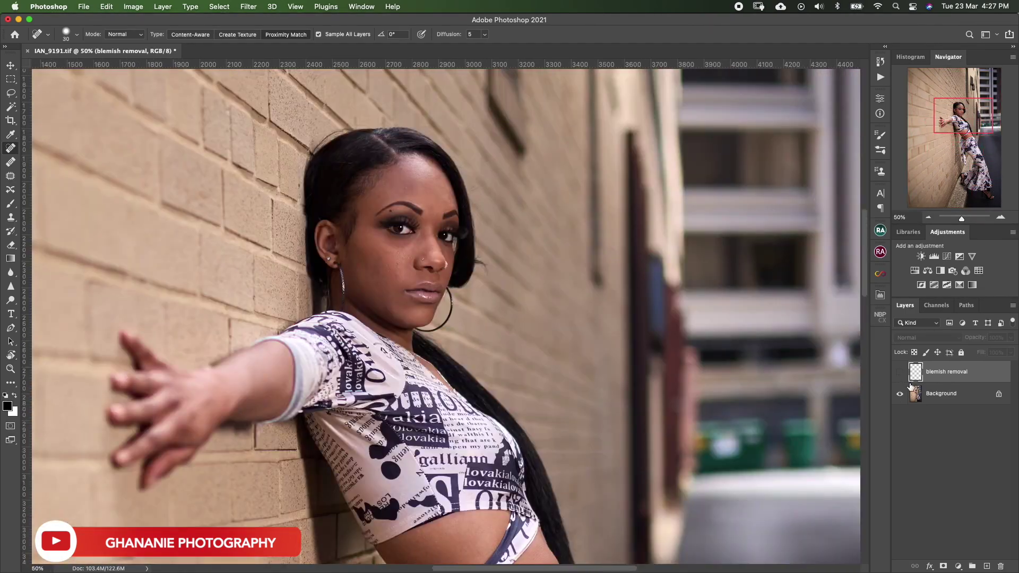
pyautogui.click(899, 371)
pyautogui.hscroll(-4, 544, 300)
pyautogui.scroll(1, 544, 300)
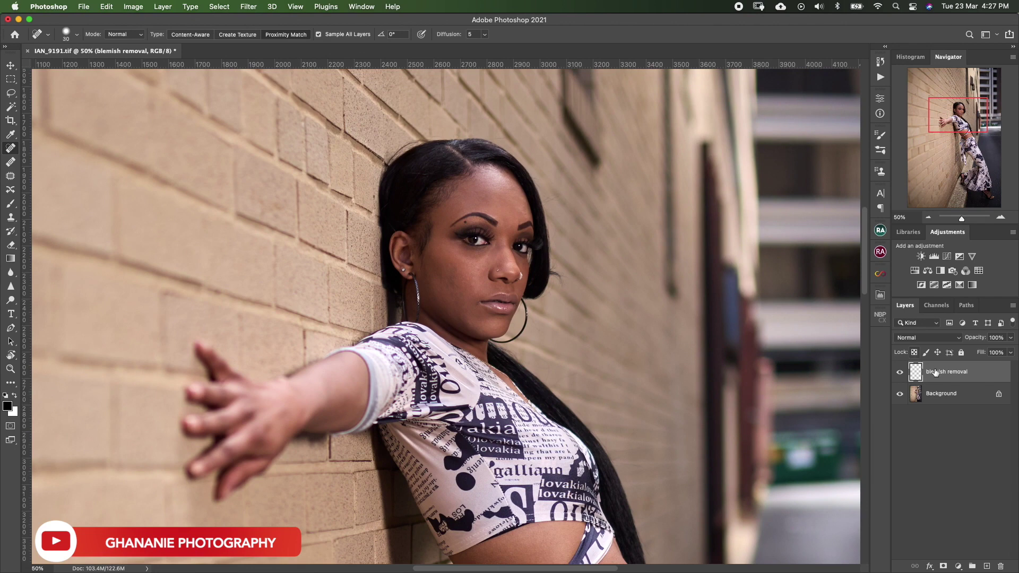
pyautogui.click(899, 372)
pyautogui.click(900, 372)
# Save the layered TIFF with no image compression, interleaved pixel order and RLE layer compression.
pyautogui.moveTo(619, 402); pyautogui.dragTo(610, 349)
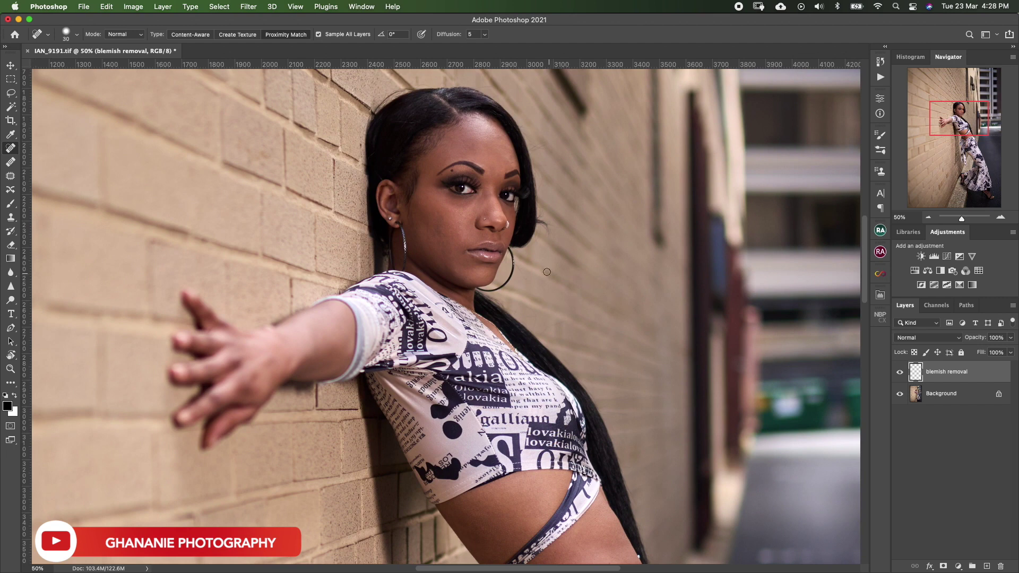
pyautogui.moveTo(515, 342)
pyautogui.mouseDown()
pyautogui.moveTo(497, 320)
pyautogui.moveTo(499, 344)
pyautogui.mouseUp()
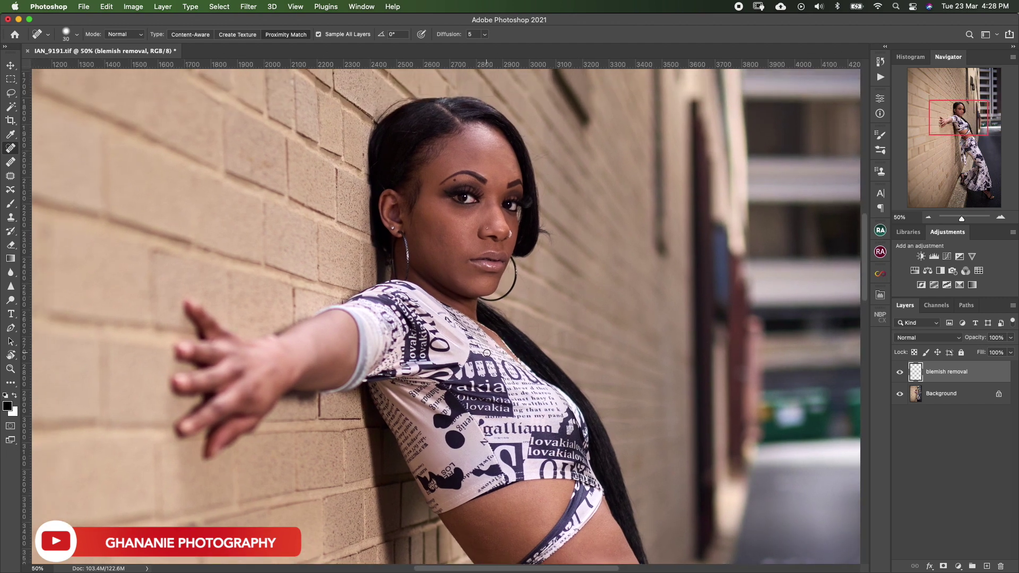
pyautogui.press('super+s')
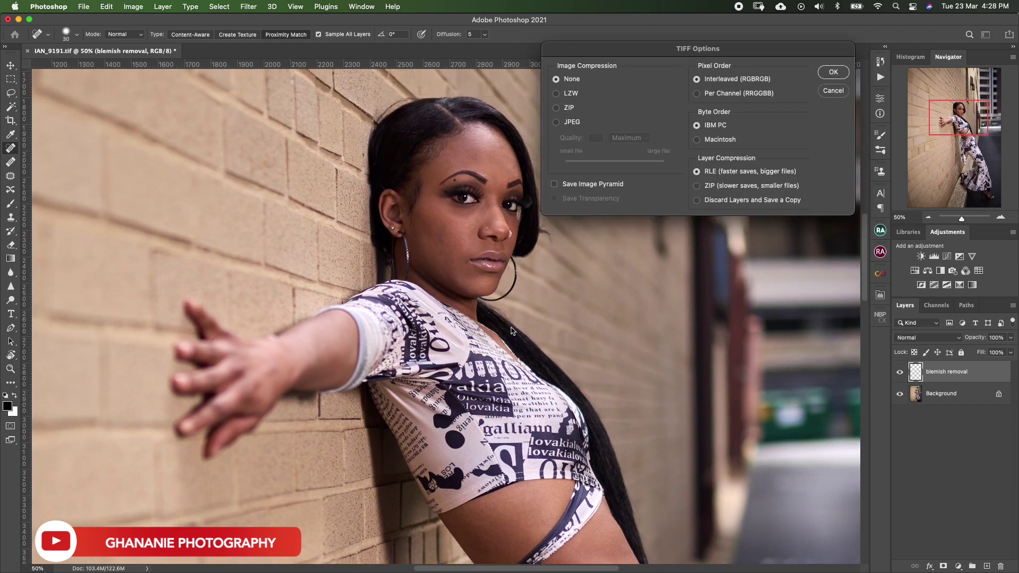
pyautogui.press('Return')
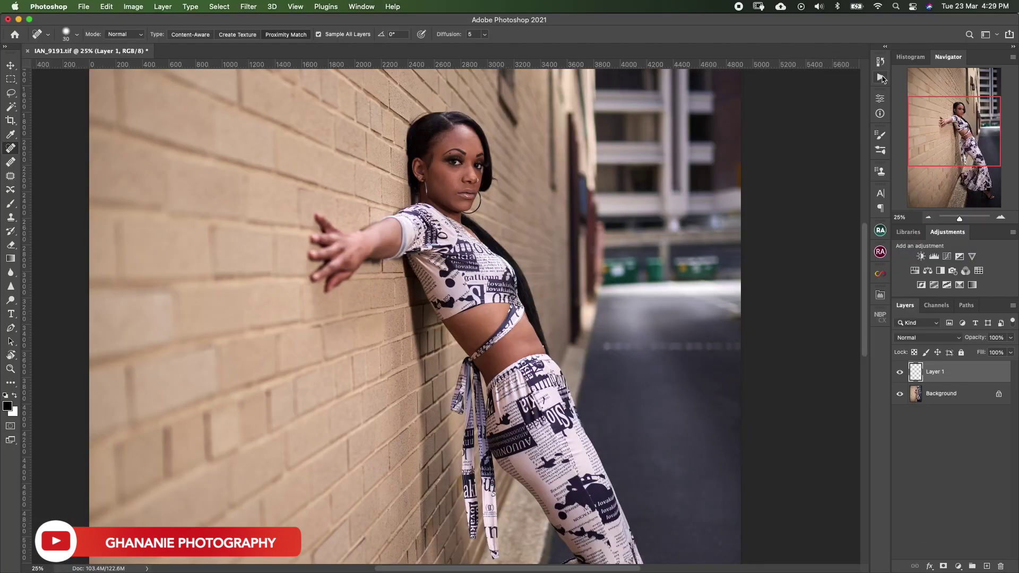
# Run the Ghananie FS 8Bit Median action to start the frequency separation.
pyautogui.click(880, 77)
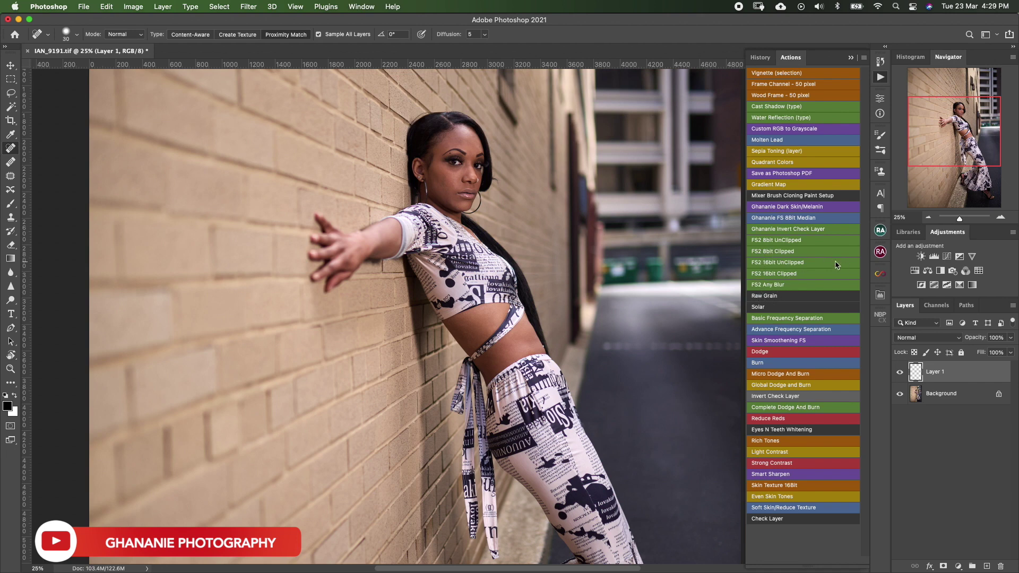
pyautogui.click(880, 77)
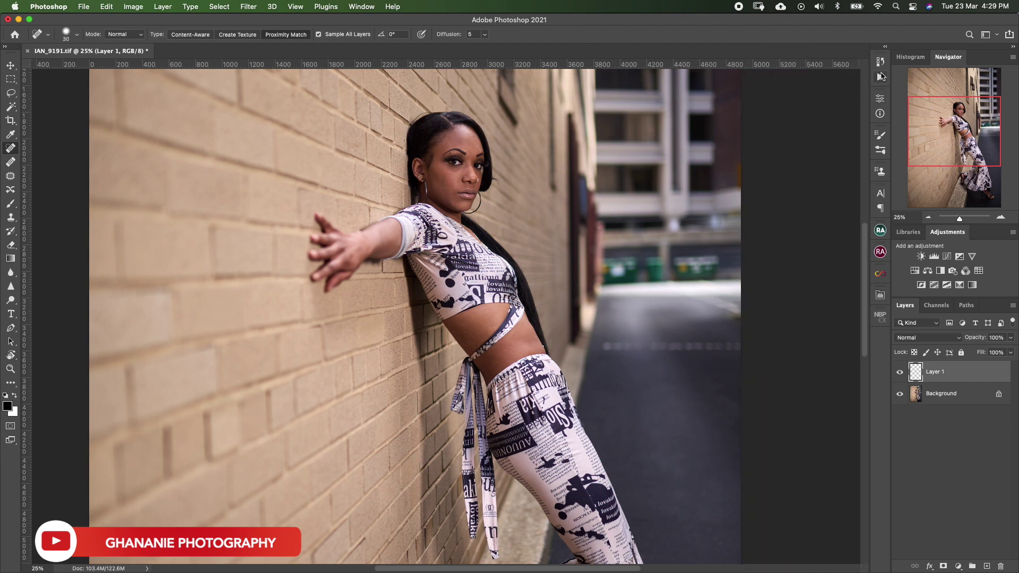
pyautogui.click(880, 77)
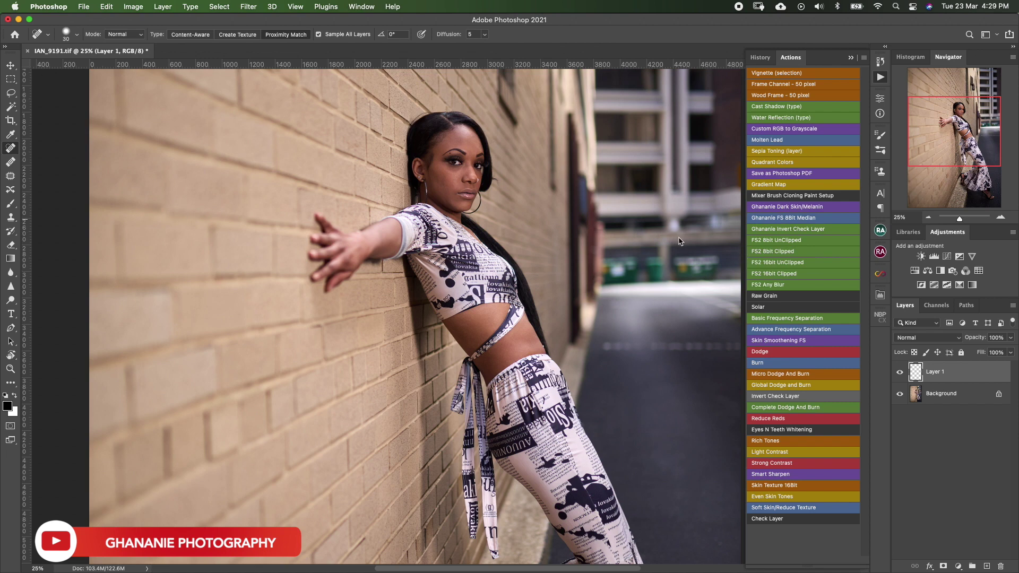
pyautogui.press('F2')
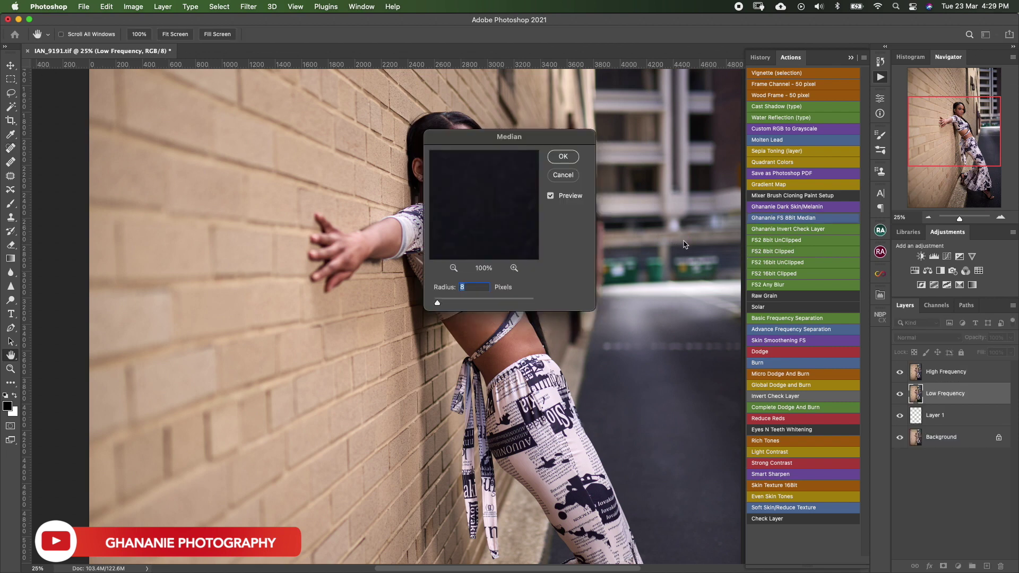
# Preview the model's face in the Median filter and apply a radius of 6 pixels to the Low Frequency layer.
pyautogui.moveTo(463, 143); pyautogui.dragTo(592, 118)
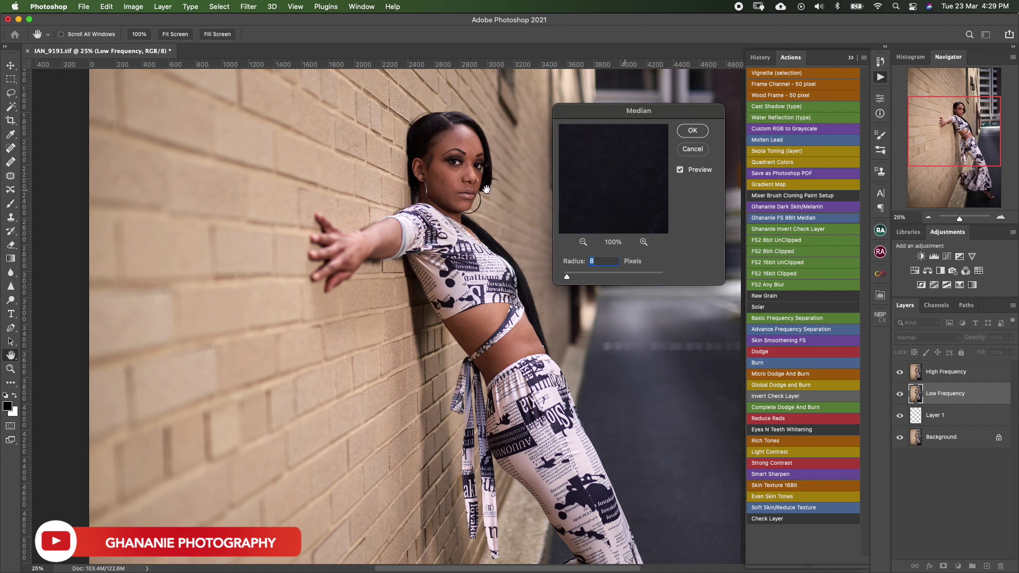
pyautogui.click(461, 184)
pyautogui.moveTo(630, 195); pyautogui.dragTo(624, 199)
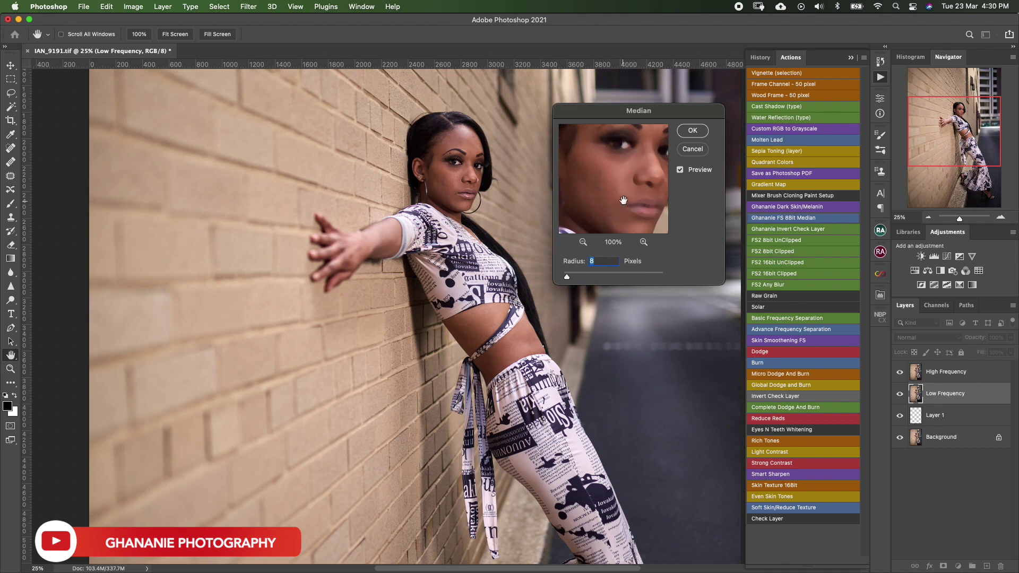
pyautogui.moveTo(623, 202); pyautogui.dragTo(631, 197)
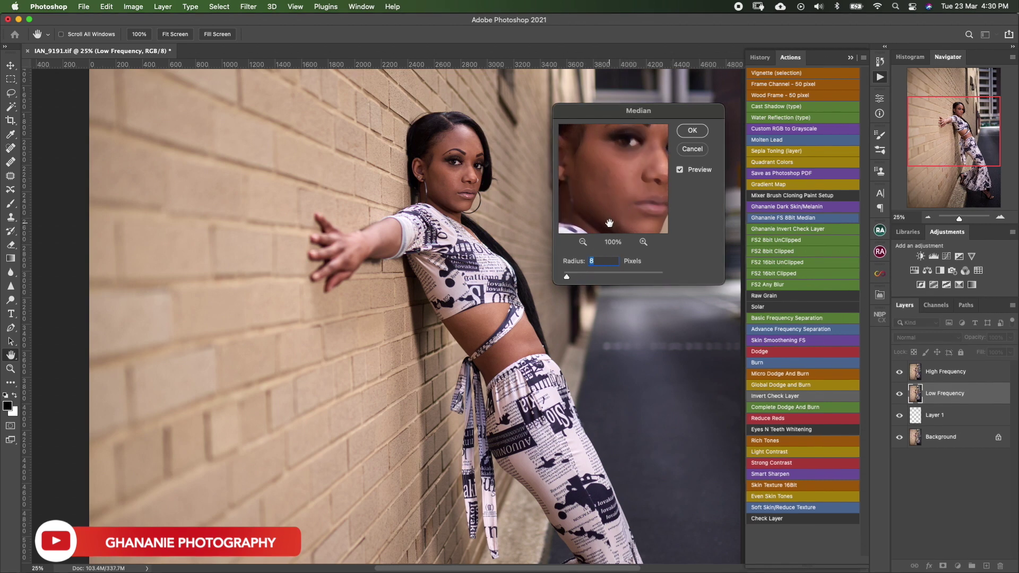
pyautogui.press('Down')
pyautogui.press('Down')
pyautogui.moveTo(633, 189); pyautogui.dragTo(621, 197)
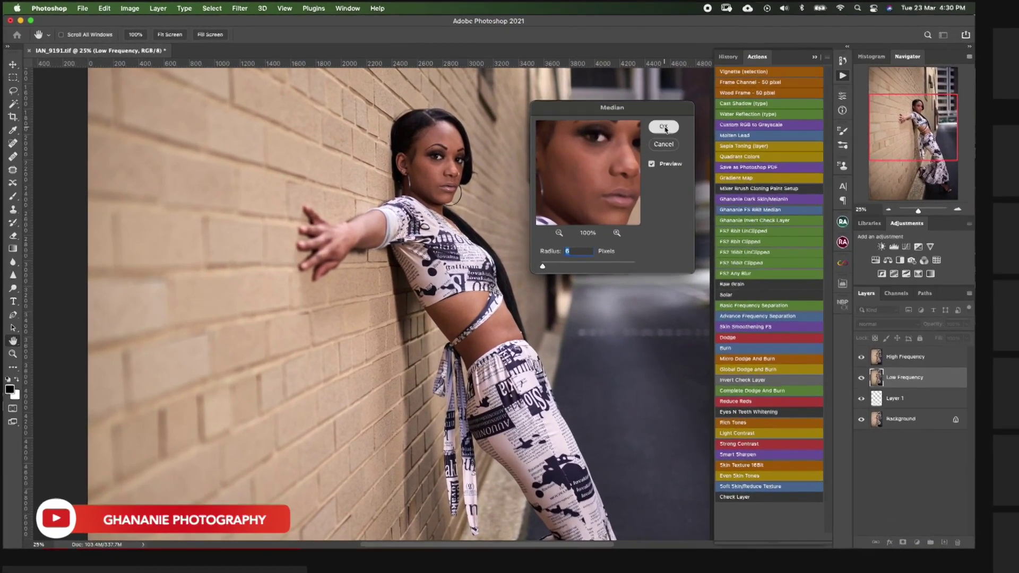
pyautogui.click(666, 130)
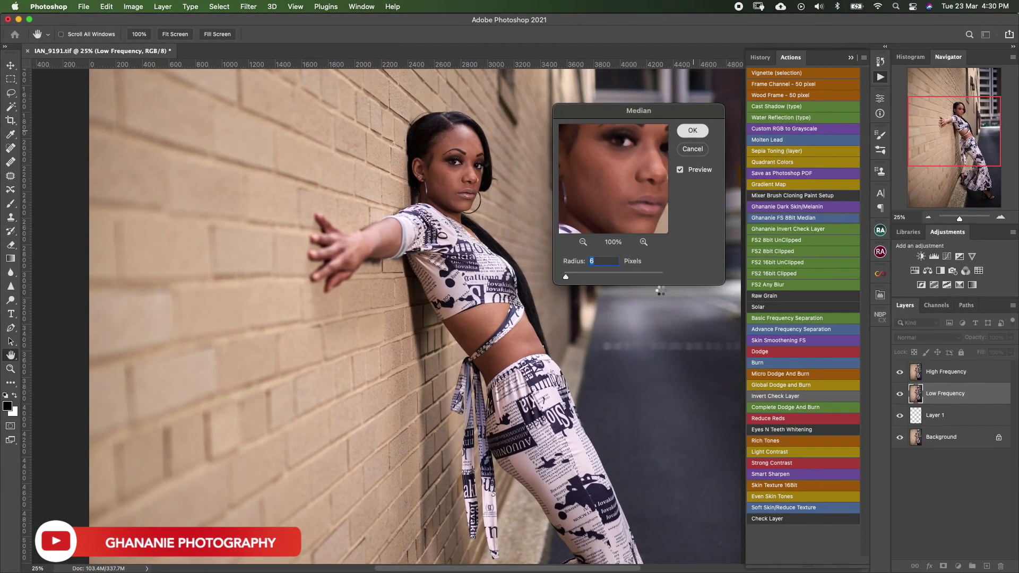
# Merge the Low Frequency and High Frequency copies into their base layers, select Low Frequency, and save the file.
pyautogui.press('j')
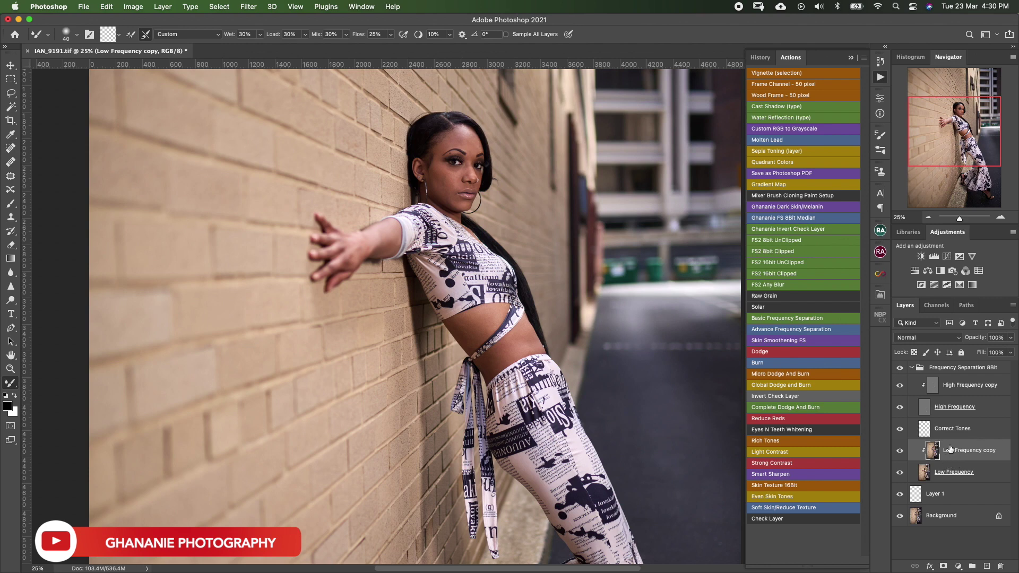
pyautogui.hotkey('ctrl', 'e')
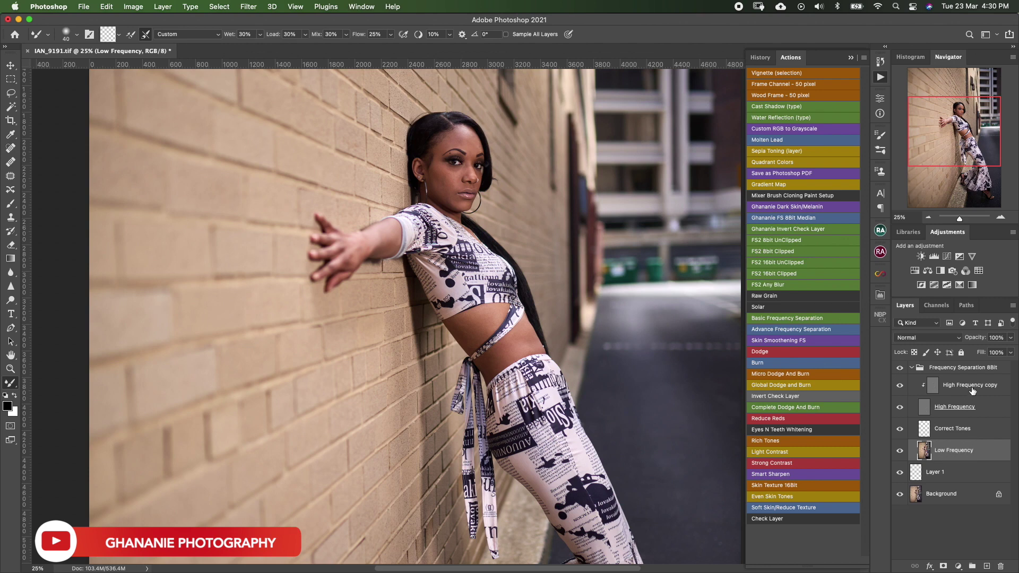
pyautogui.click(973, 391)
pyautogui.hotkey('ctrl', 'e')
pyautogui.click(923, 427)
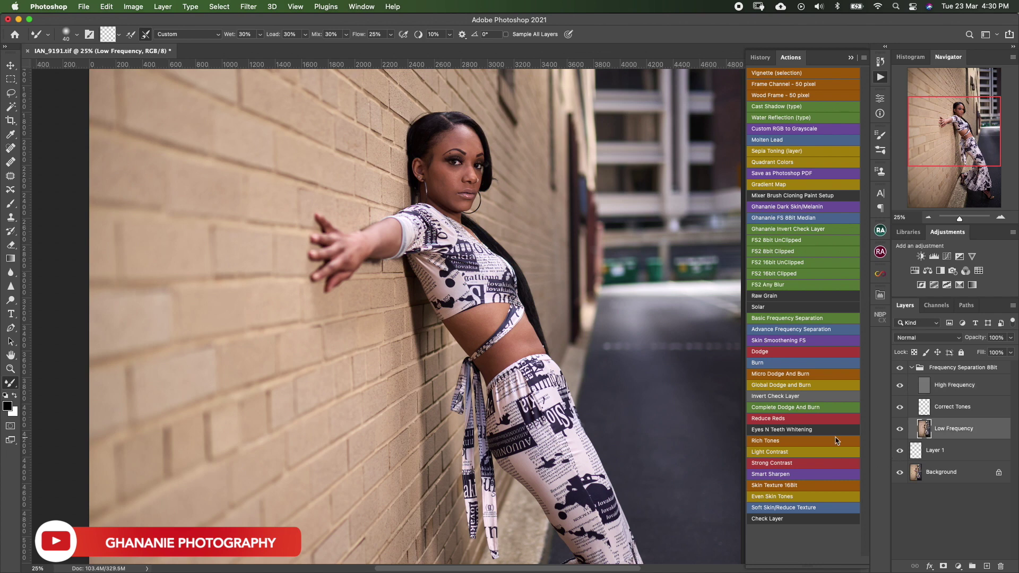
pyautogui.hotkey('ctrl', 's')
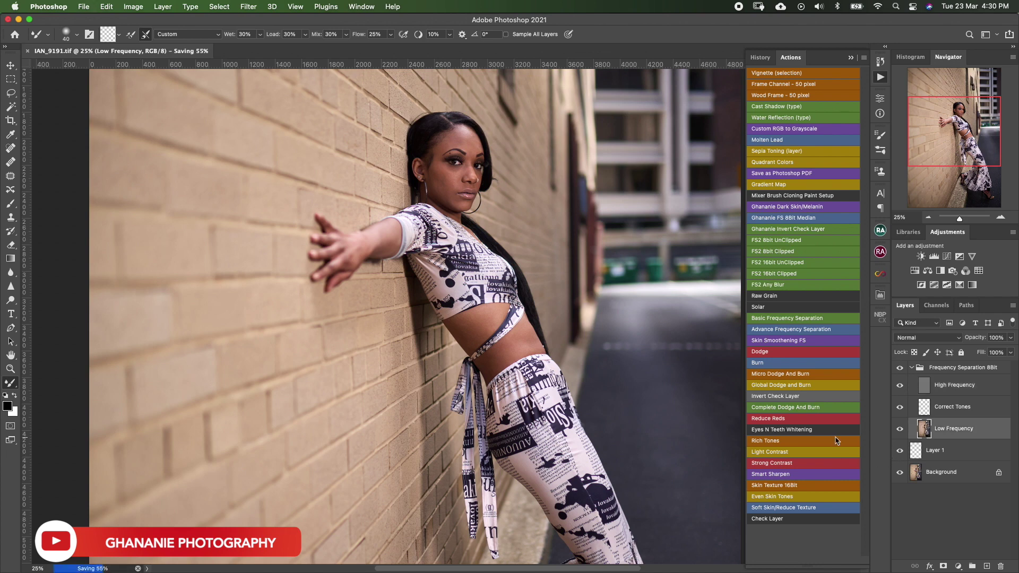
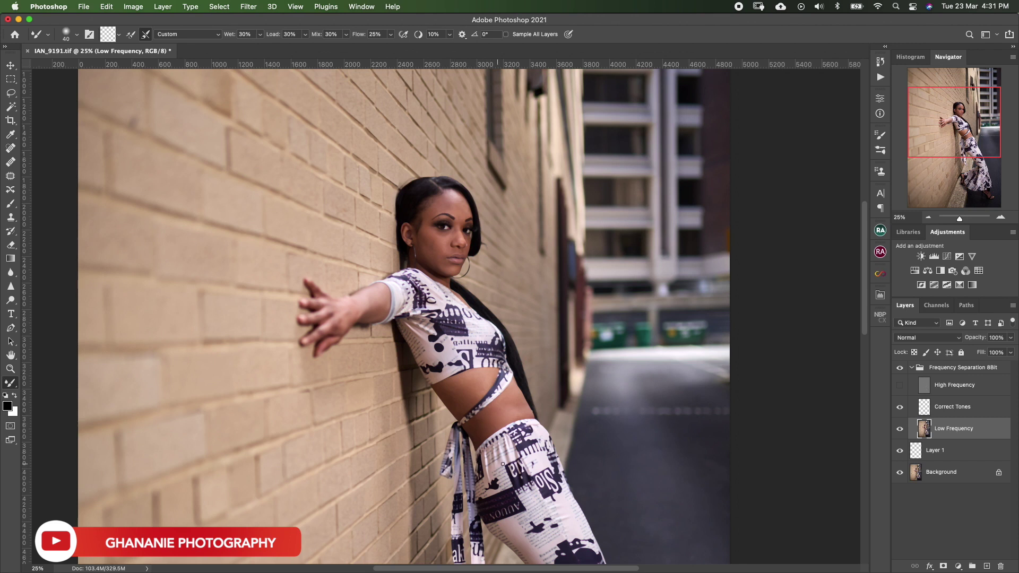
# Blend the skin tones on the model's forehead with a small Mixer Brush on the Low Frequency layer.
pyautogui.hscroll(-5, 491, 328)
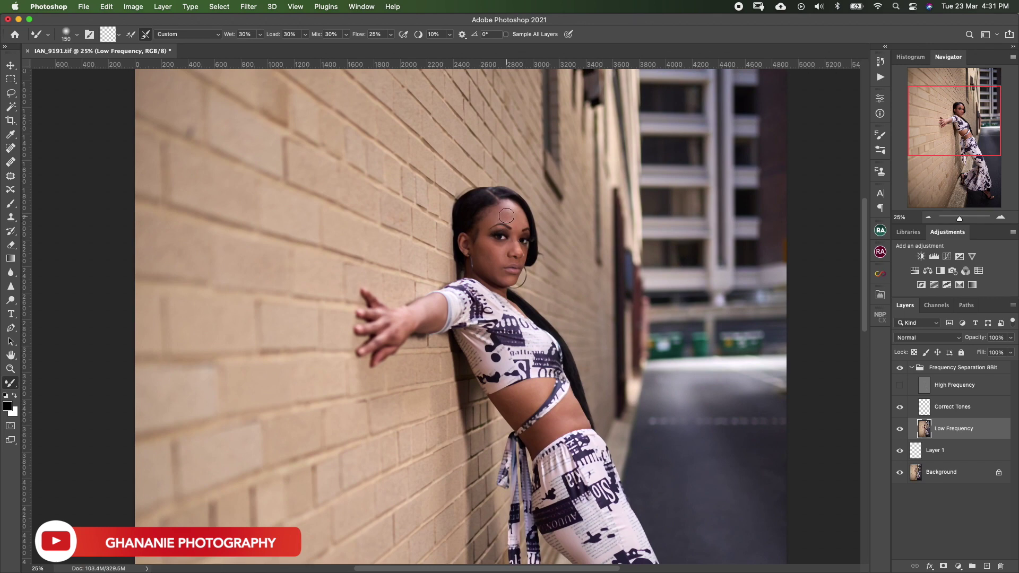
pyautogui.press('super+equal')
pyautogui.scroll(3, 438, 186)
pyautogui.hscroll(3, 438, 186)
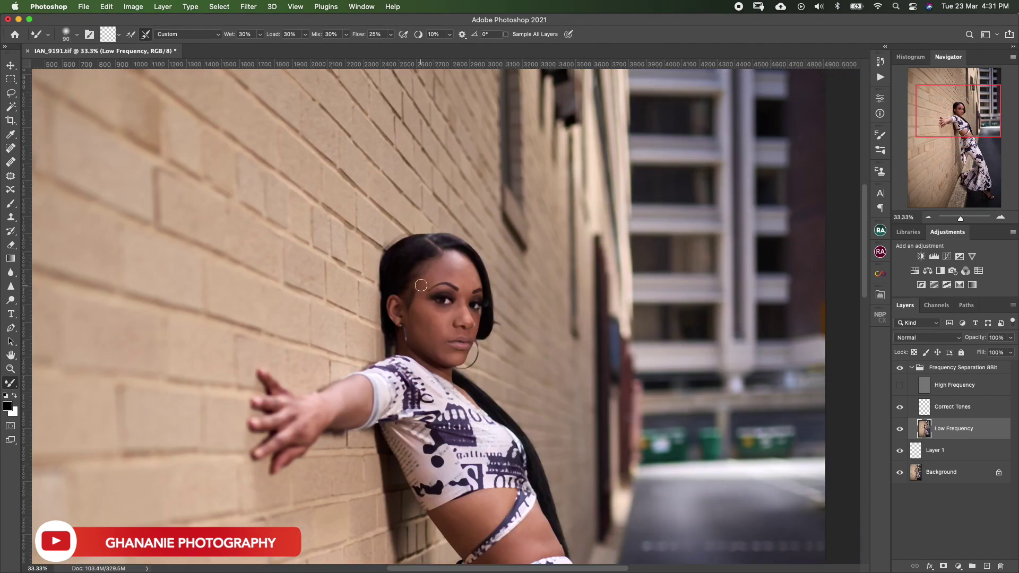
pyautogui.press('[')
pyautogui.press('[')
pyautogui.press('[')
pyautogui.press('[')
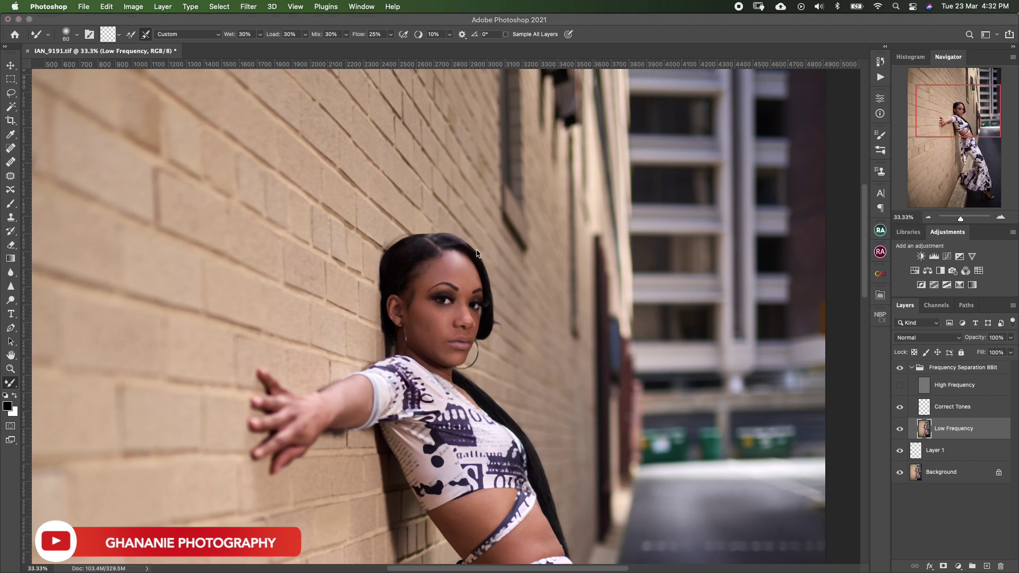
# Even out the skin tones on the model's cheek with the Mixer Brush on the Low Frequency layer.
pyautogui.press(']')
pyautogui.press('[')
pyautogui.press('[')
pyautogui.press('[')
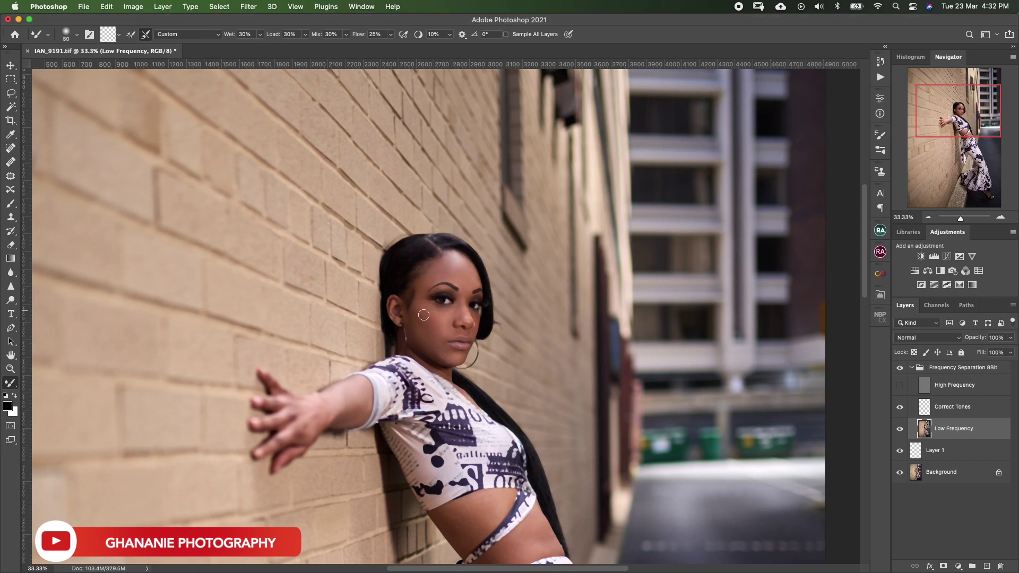
pyautogui.press(']')
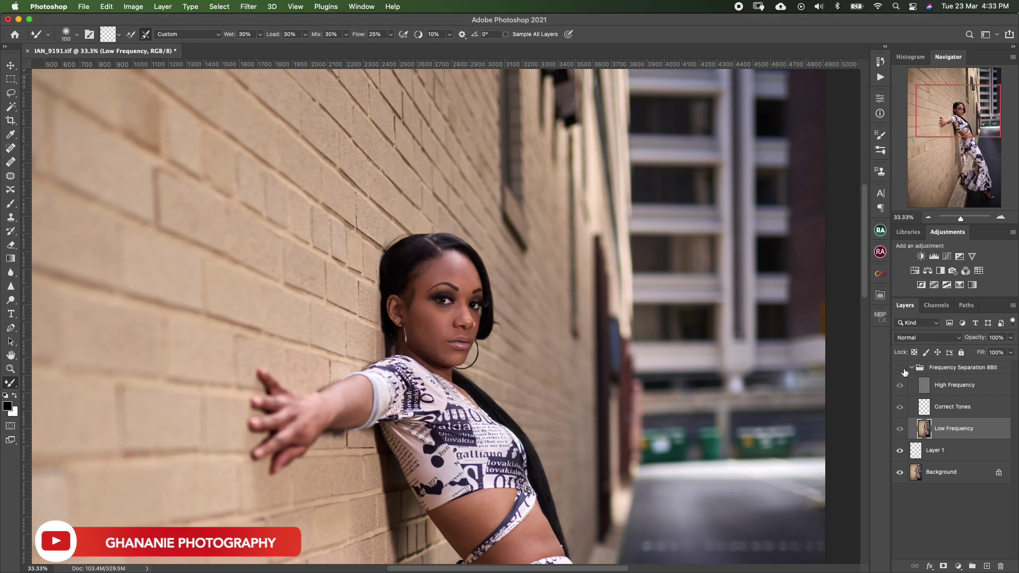
# Smooth the tones around the model's chin and neck on the Low Frequency layer with the Mixer Brush at size 80.
pyautogui.press('[')
pyautogui.press('[')
pyautogui.press('super+equal')
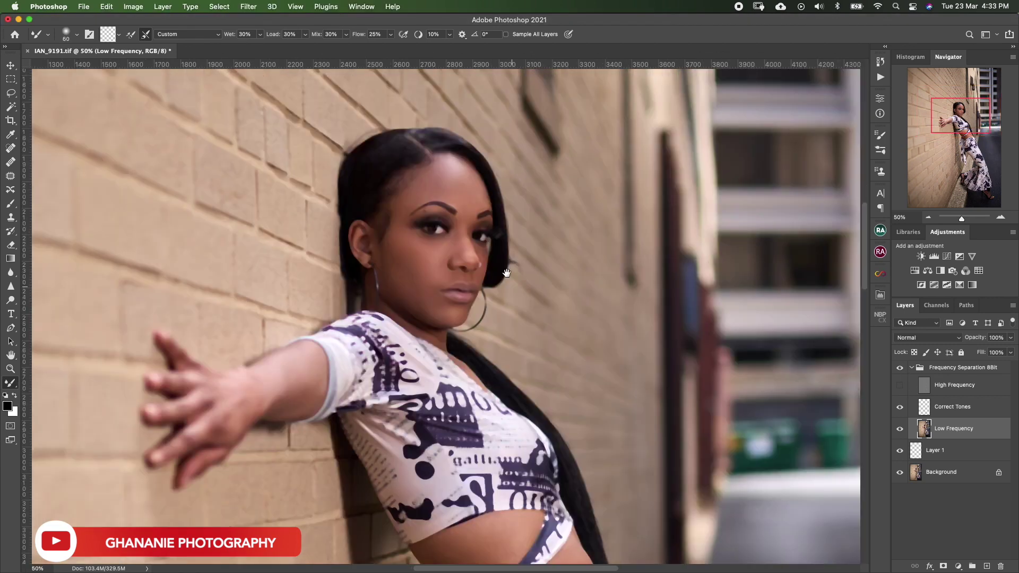
pyautogui.moveTo(369, 286); pyautogui.dragTo(426, 218)
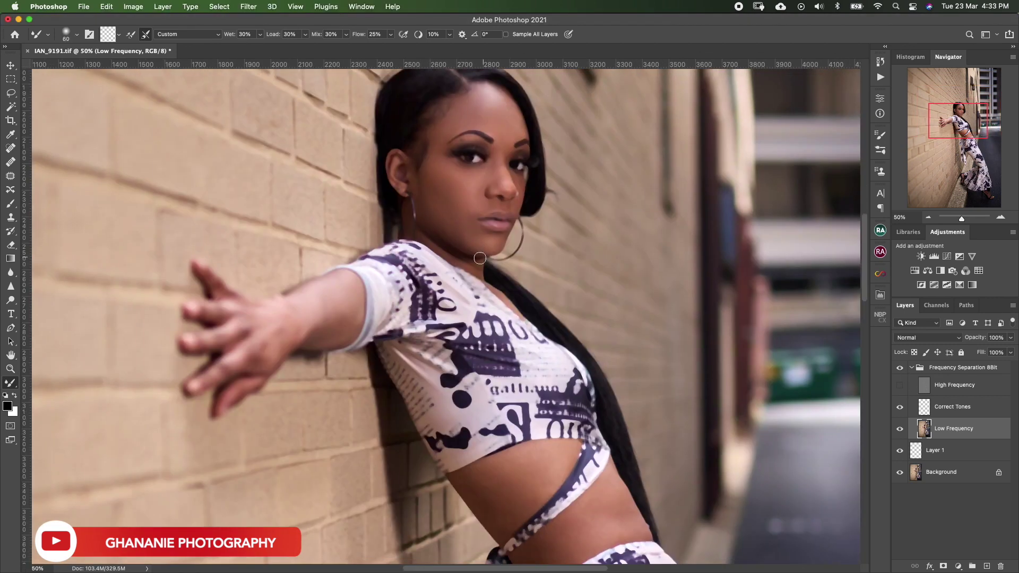
# Smooth the tones of the outstretched hand and arm on the Low Frequency layer, using Mixer Brush sizes of 90 and 100.
pyautogui.press('super+minus')
pyautogui.press(']')
pyautogui.press(']')
pyautogui.press(']')
pyautogui.press(']')
pyautogui.press(']')
pyautogui.press(']')
pyautogui.press('[')
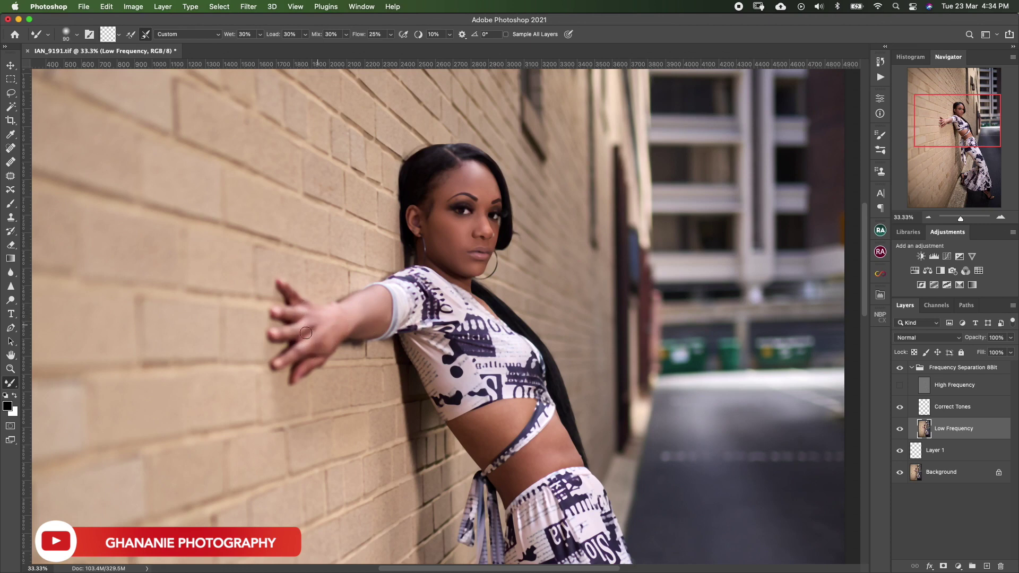
pyautogui.press(']')
# Blend the skin tones on the model's bare midriff with the Mixer Brush at size 100.
pyautogui.hscroll(3, 371, 318)
pyautogui.scroll(-4, 424, 308)
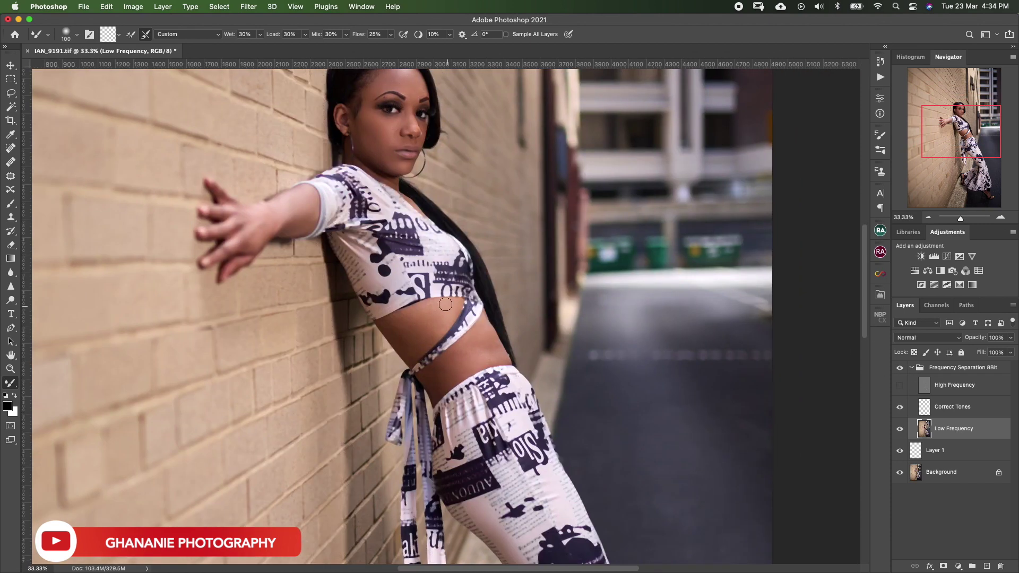
pyautogui.press(']')
pyautogui.press('[')
# Smooth the skin on both feet with the Mixer Brush at size 80, hiding the High Frequency layer during the work and showing it again.
pyautogui.scroll(-5, 478, 318)
pyautogui.hscroll(4, 477, 318)
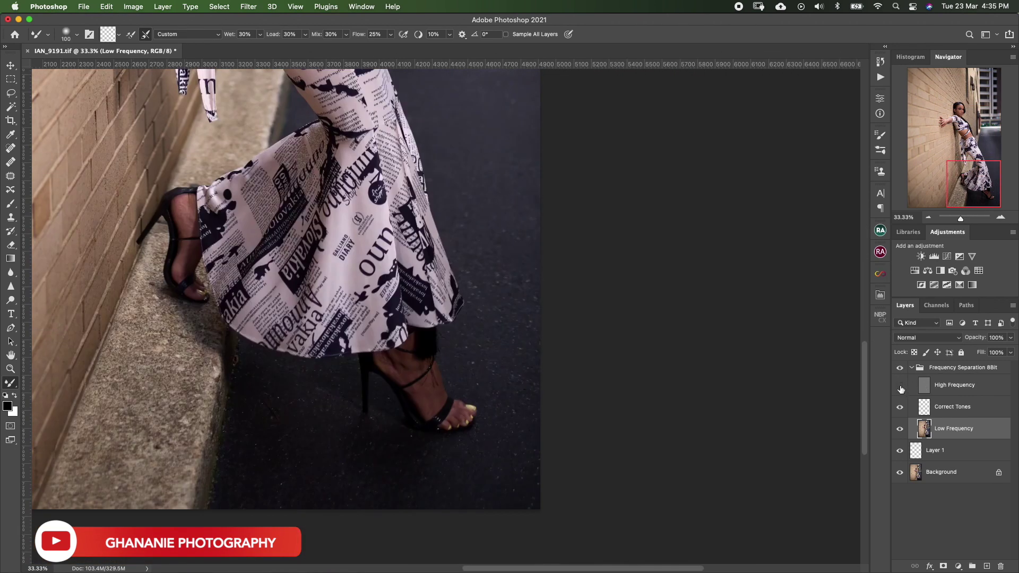
pyautogui.click(899, 388)
pyautogui.press('[')
pyautogui.press('[')
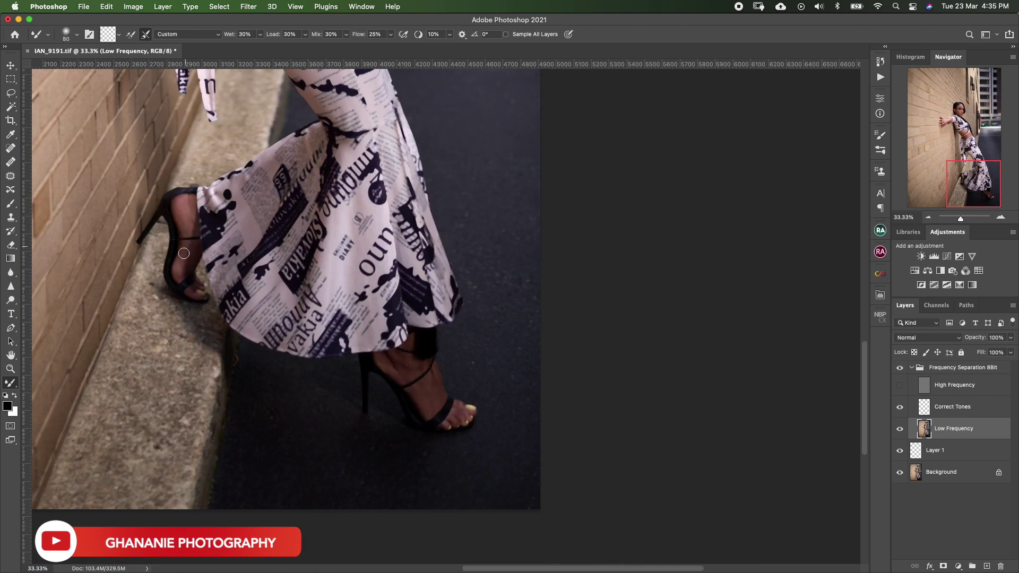
pyautogui.click(900, 384)
# Save the file with the smoothed Low Frequency layer.
pyautogui.scroll(10, 731, 342)
pyautogui.hscroll(-4, 731, 341)
pyautogui.press('super+s')
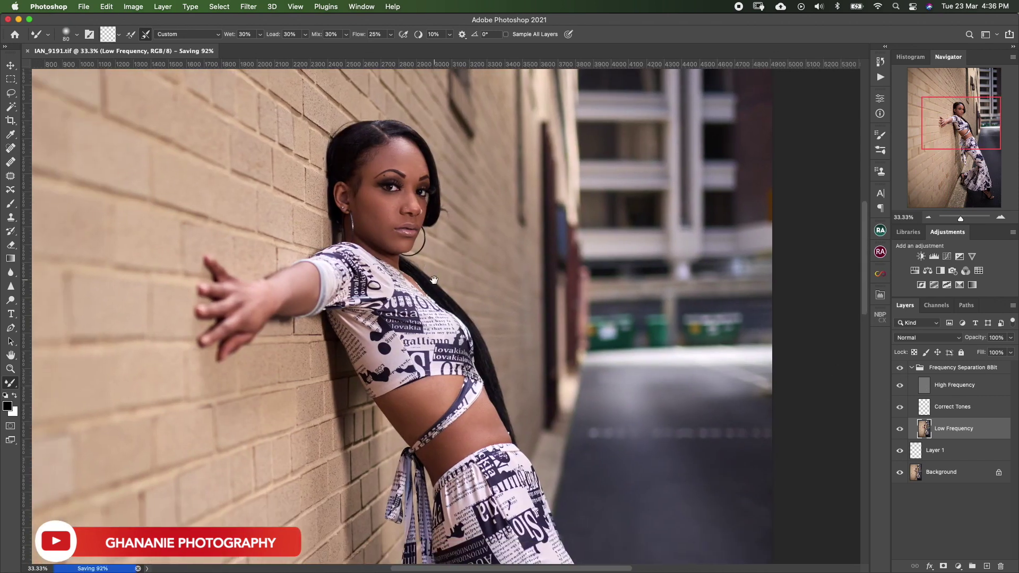
# Compare the portrait with and without the Frequency Separation 8Bit group, and with and without the High Frequency layer.
pyautogui.moveTo(434, 280); pyautogui.dragTo(462, 303)
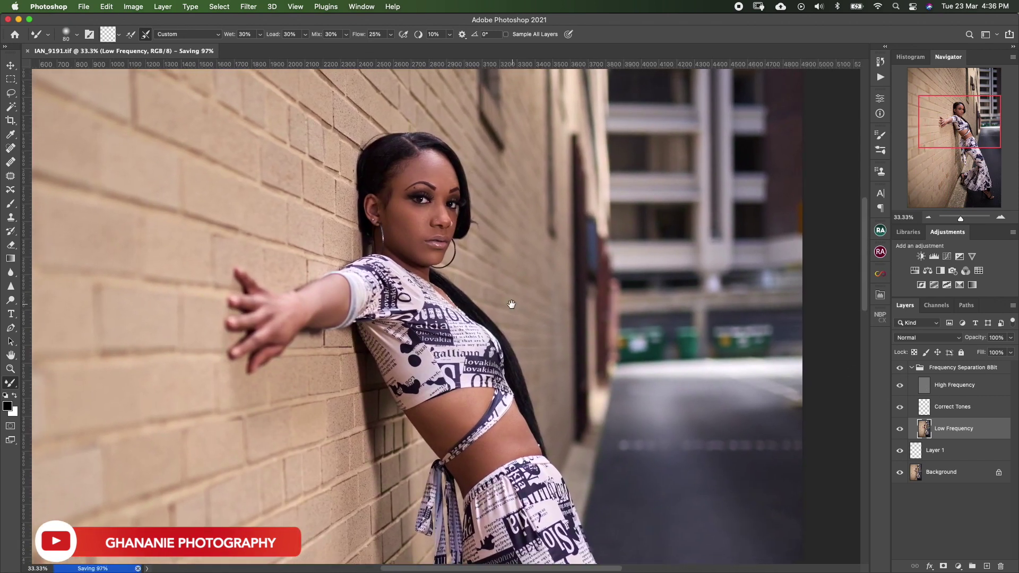
pyautogui.hscroll(-2, 510, 302)
pyautogui.scroll(-1, 510, 302)
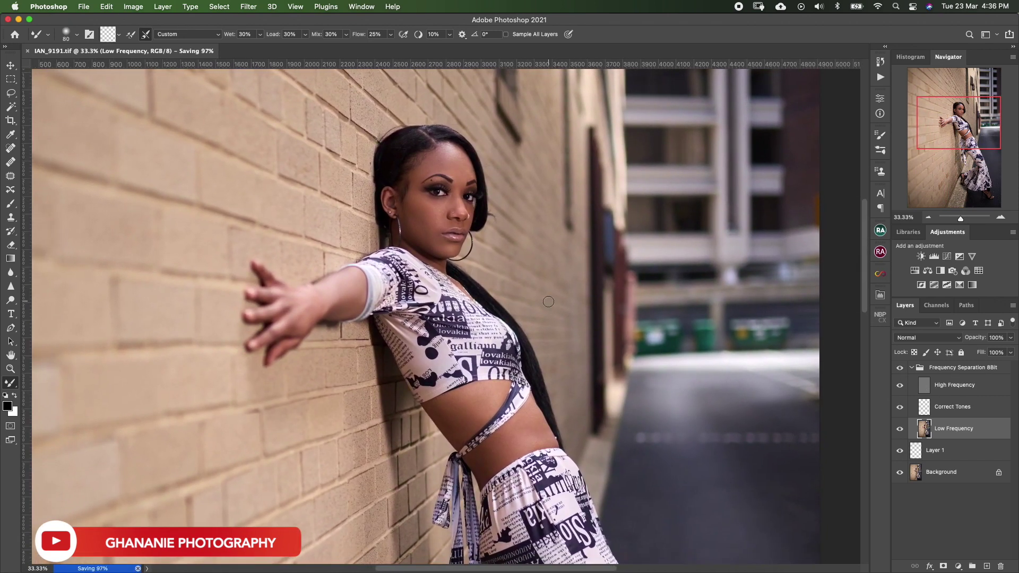
pyautogui.click(899, 369)
pyautogui.click(899, 368)
pyautogui.click(899, 369)
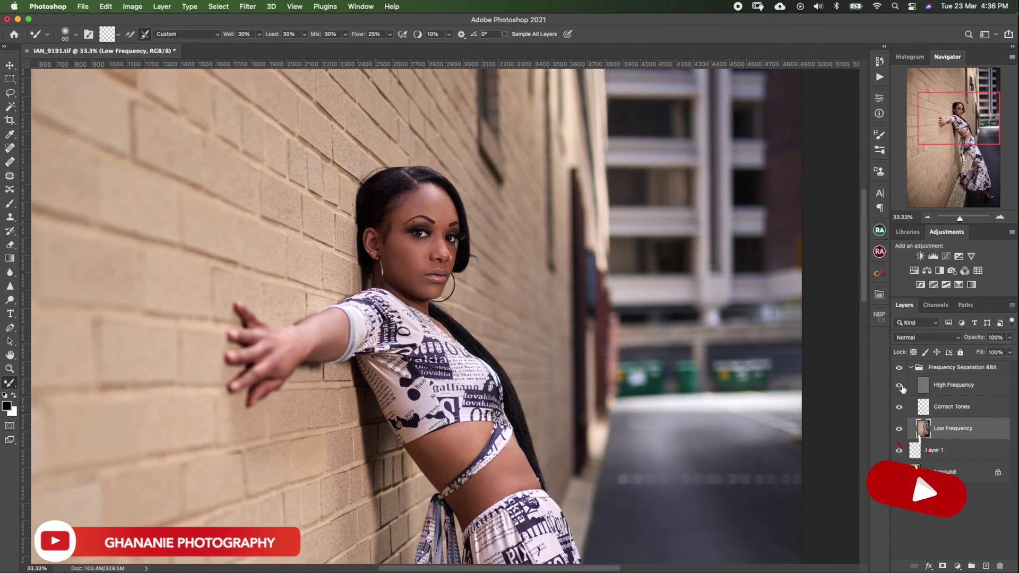
pyautogui.click(898, 385)
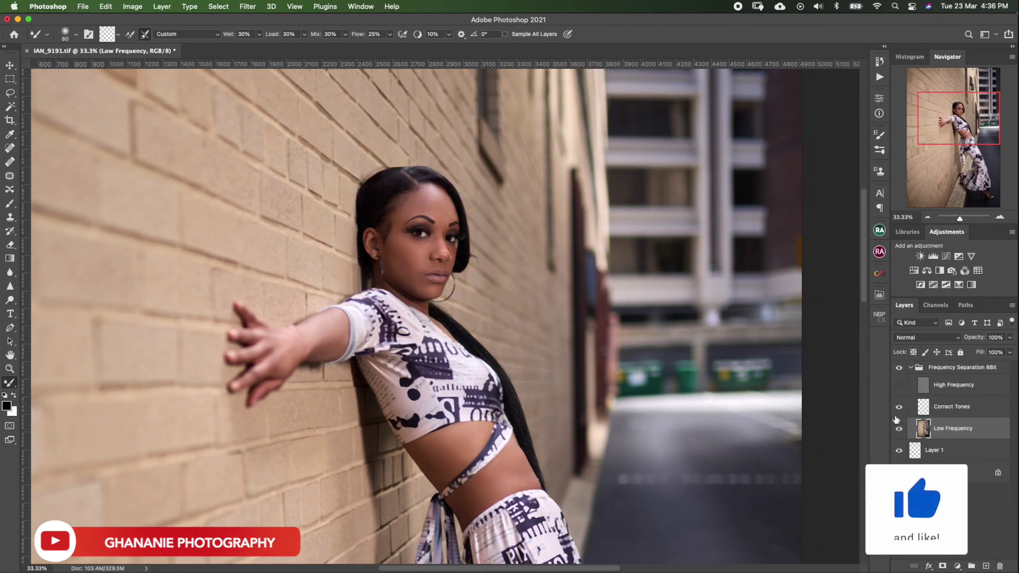
pyautogui.click(898, 385)
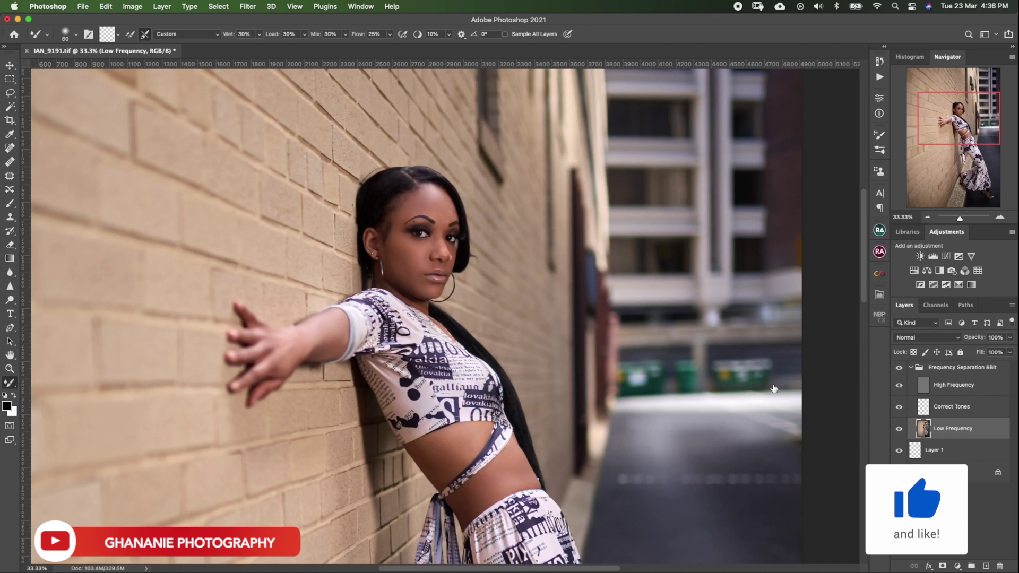
# Examine the smoothed skin on the model's face up close at 66.67% zoom.
pyautogui.moveTo(557, 337); pyautogui.dragTo(576, 327)
pyautogui.press('super+equal')
pyautogui.press('super+equal')
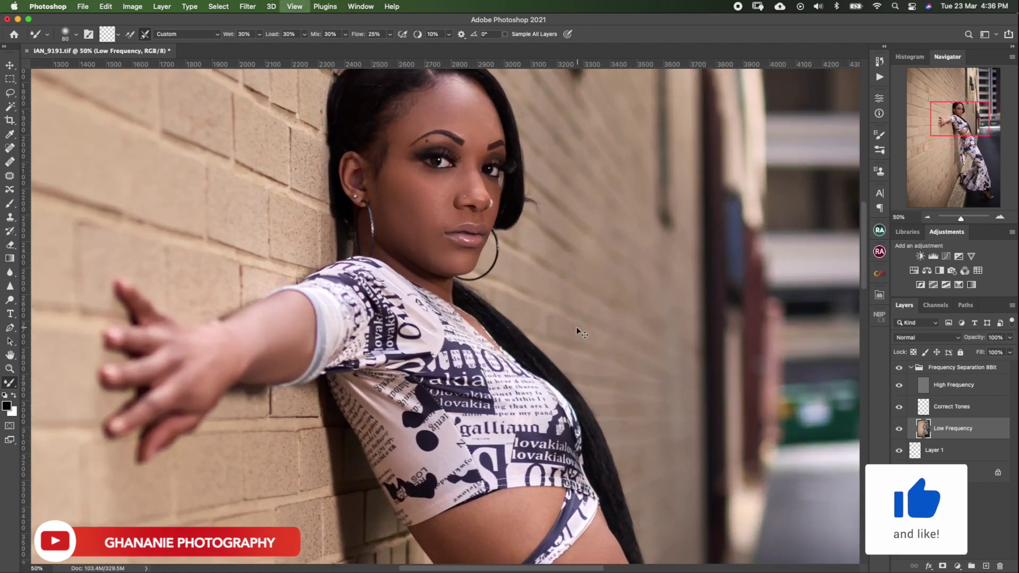
pyautogui.moveTo(476, 248); pyautogui.dragTo(474, 297)
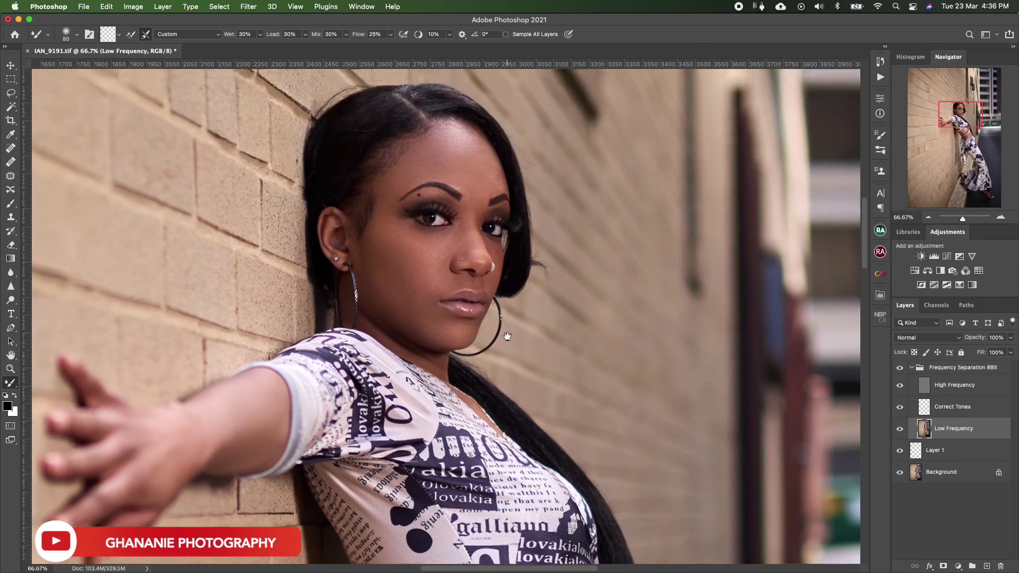
pyautogui.moveTo(567, 326); pyautogui.dragTo(570, 355)
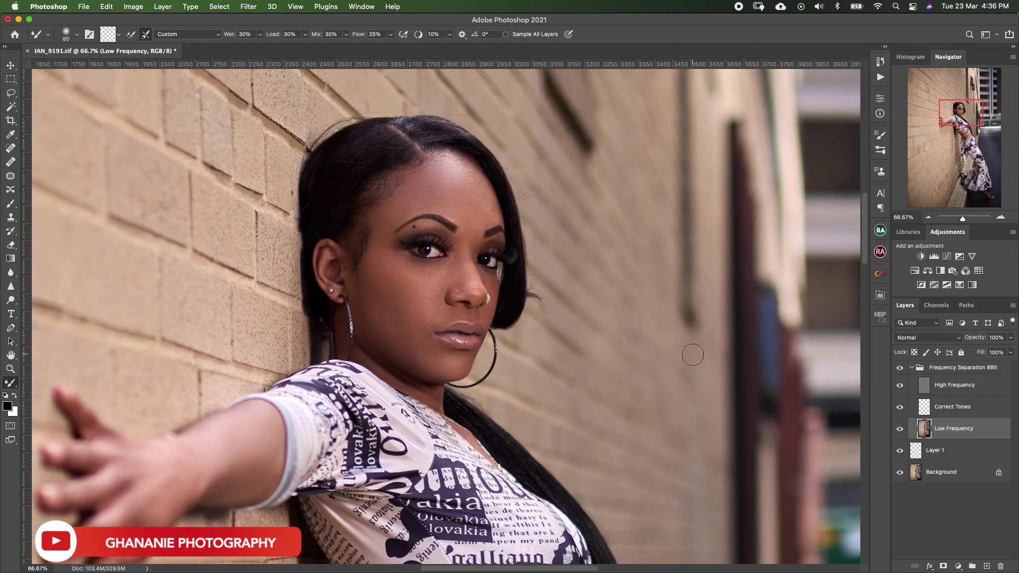
pyautogui.moveTo(452, 341); pyautogui.dragTo(505, 342)
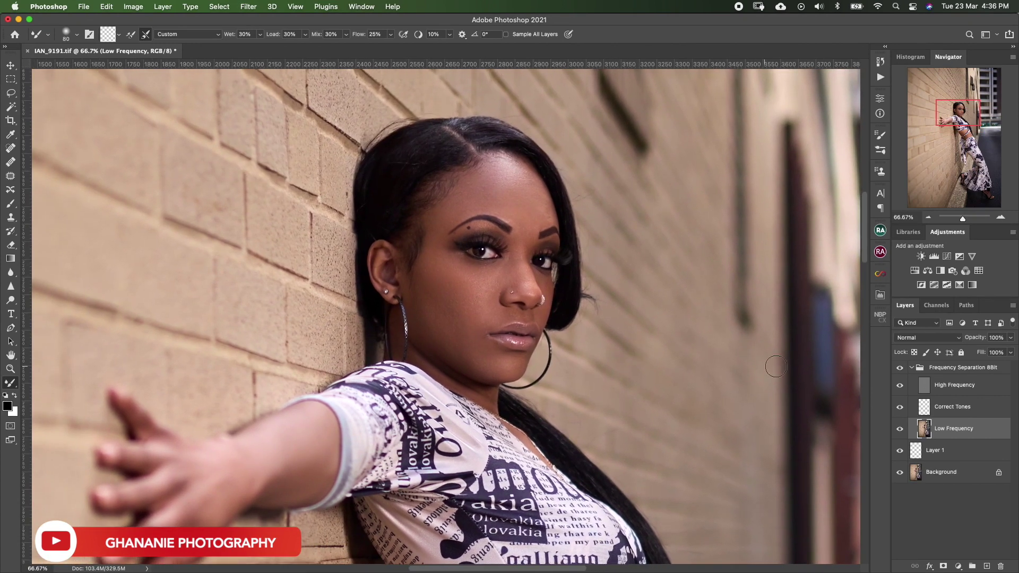
pyautogui.moveTo(567, 338); pyautogui.dragTo(568, 347)
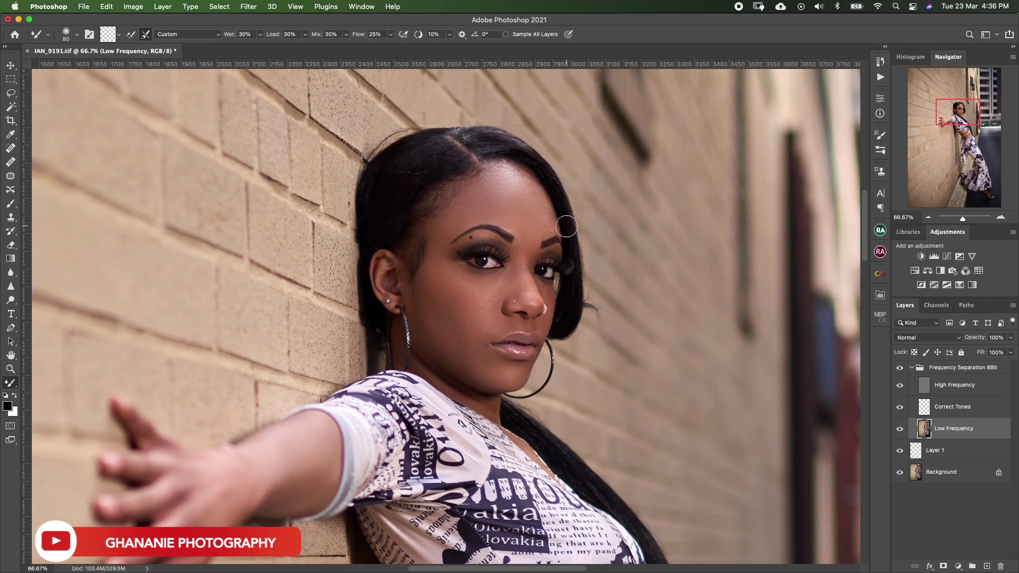
# Select the High Frequency layer and activate the Clone Stamp tool, keeping its sampling on Current Layer.
pyautogui.click(922, 391)
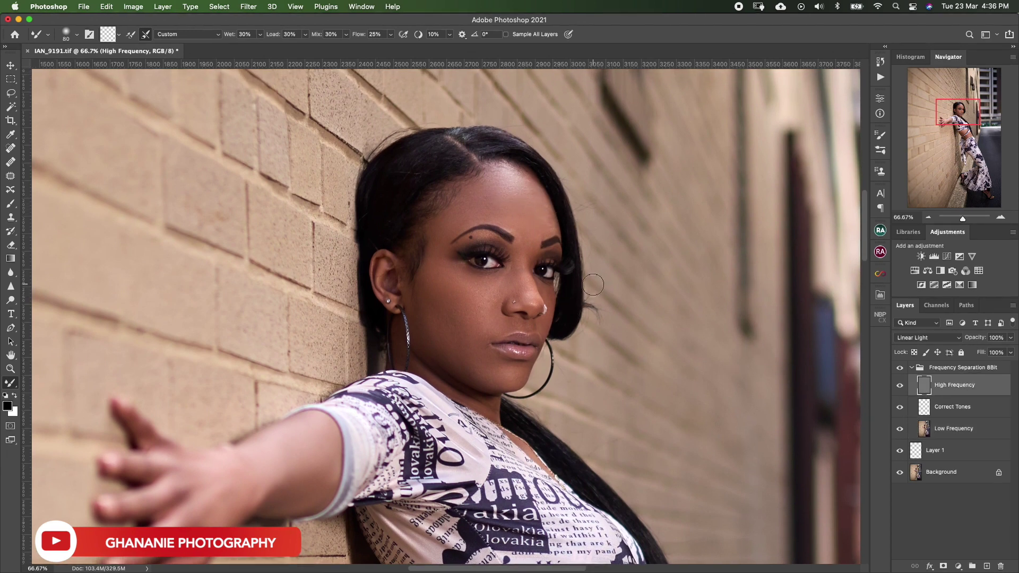
pyautogui.press('s')
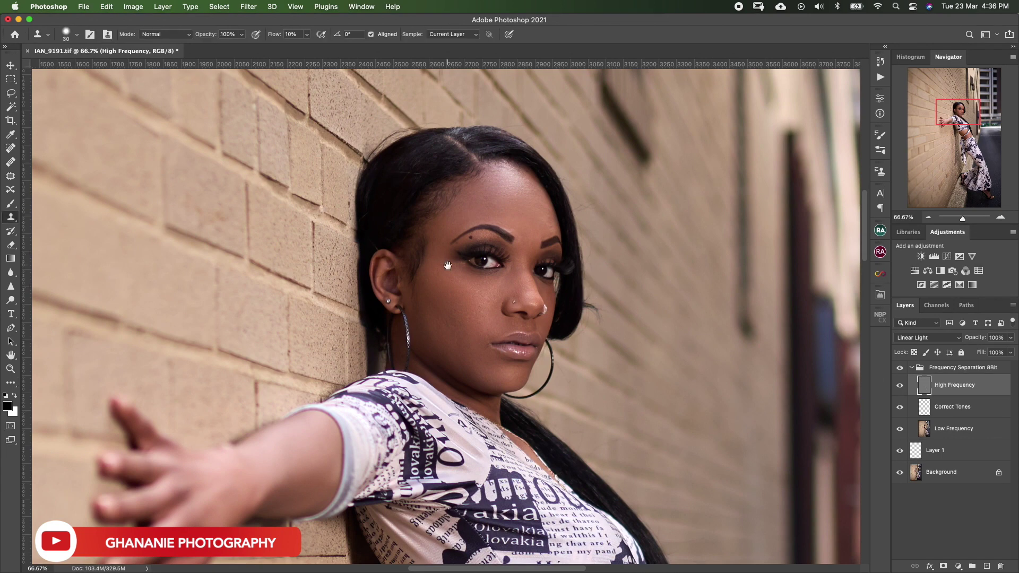
pyautogui.moveTo(447, 265); pyautogui.dragTo(473, 286)
pyautogui.hotkey('ctrl', '+')
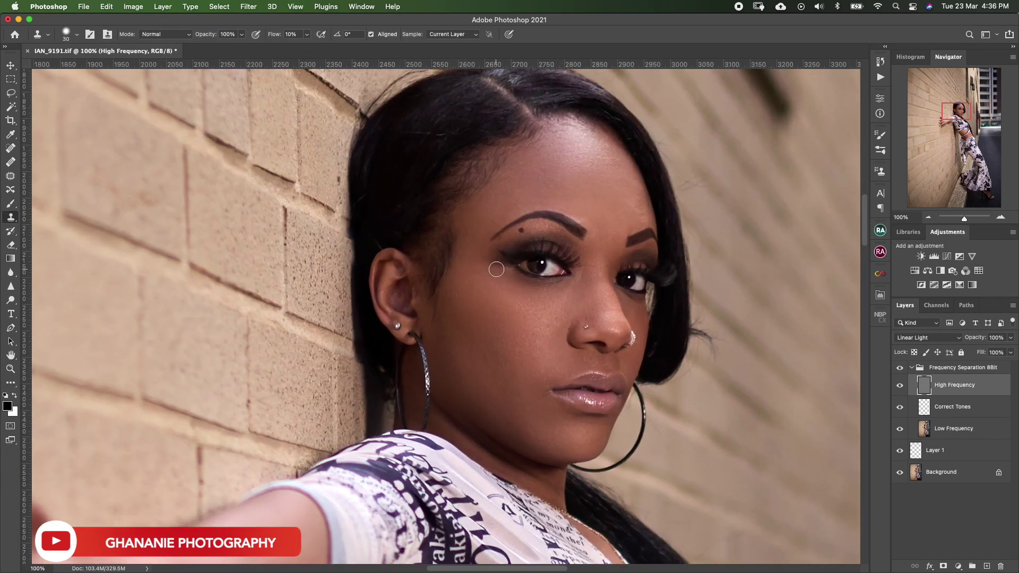
pyautogui.moveTo(593, 291)
pyautogui.mouseDown()
pyautogui.moveTo(455, 321)
pyautogui.moveTo(441, 271)
pyautogui.mouseUp()
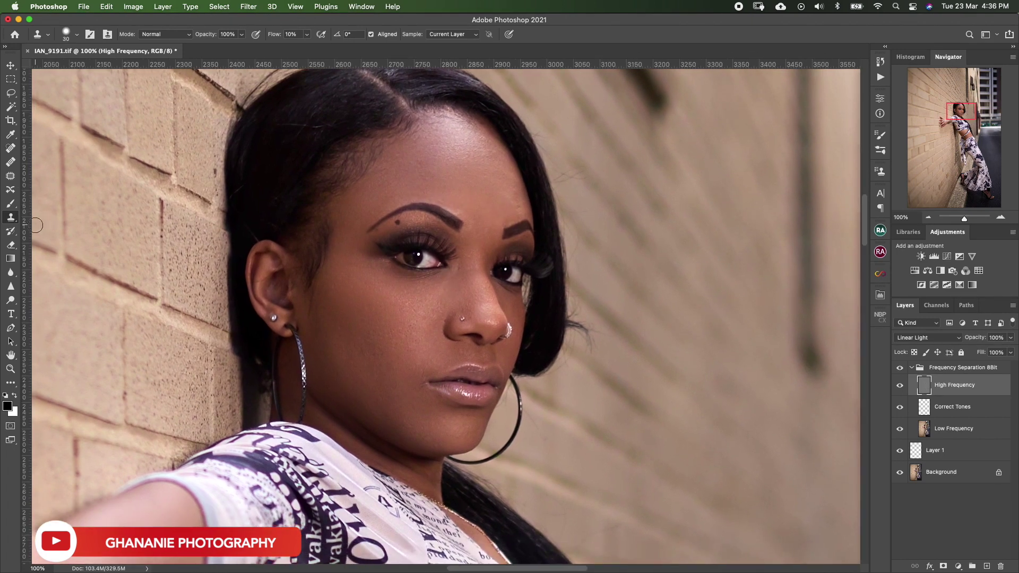
pyautogui.scroll(2, 449, 241)
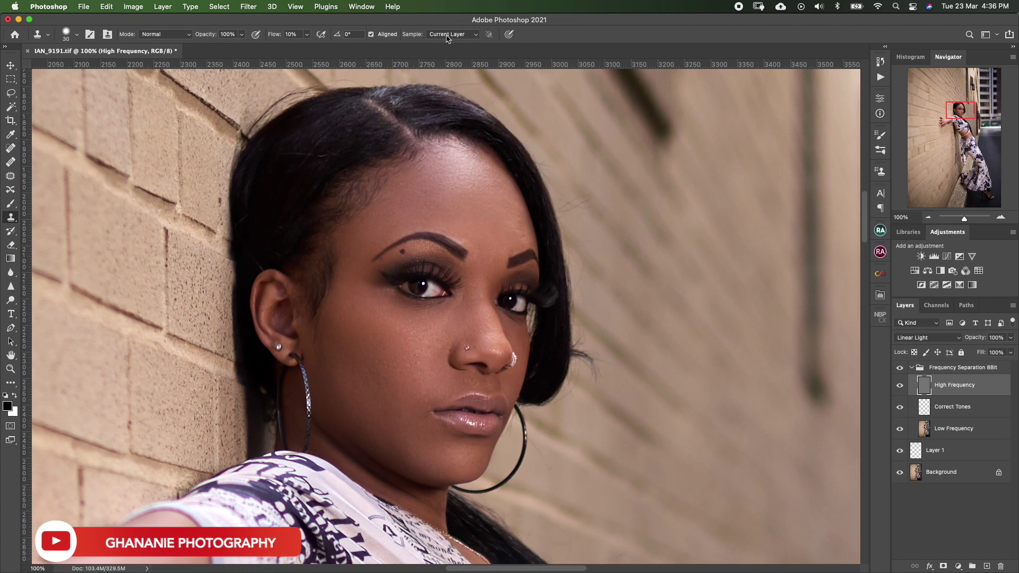
pyautogui.click(475, 35)
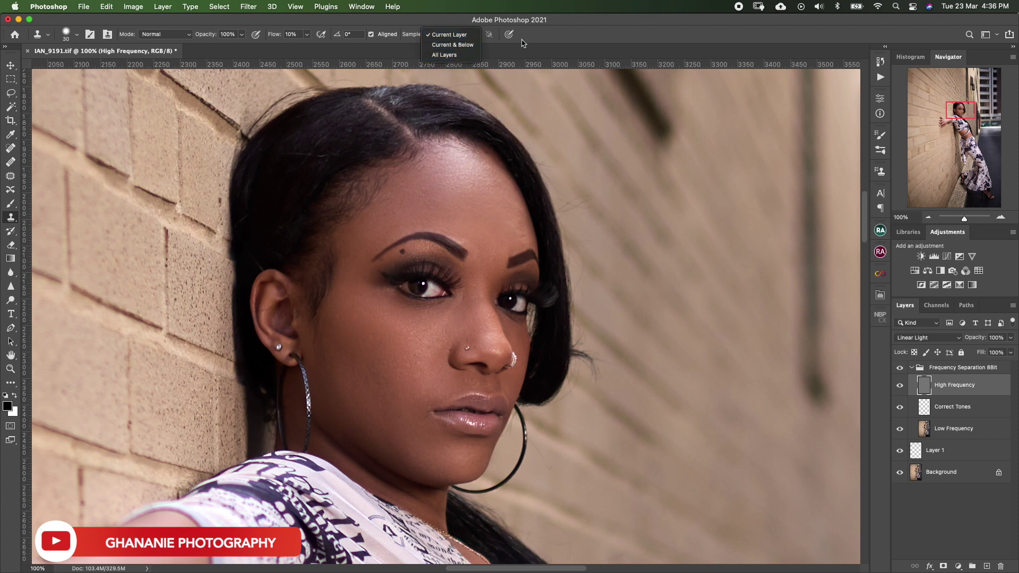
pyautogui.click(568, 33)
# Clean up the skin texture on the cheek and beside the eye with the Clone Stamp on the High Frequency layer.
pyautogui.press('space')
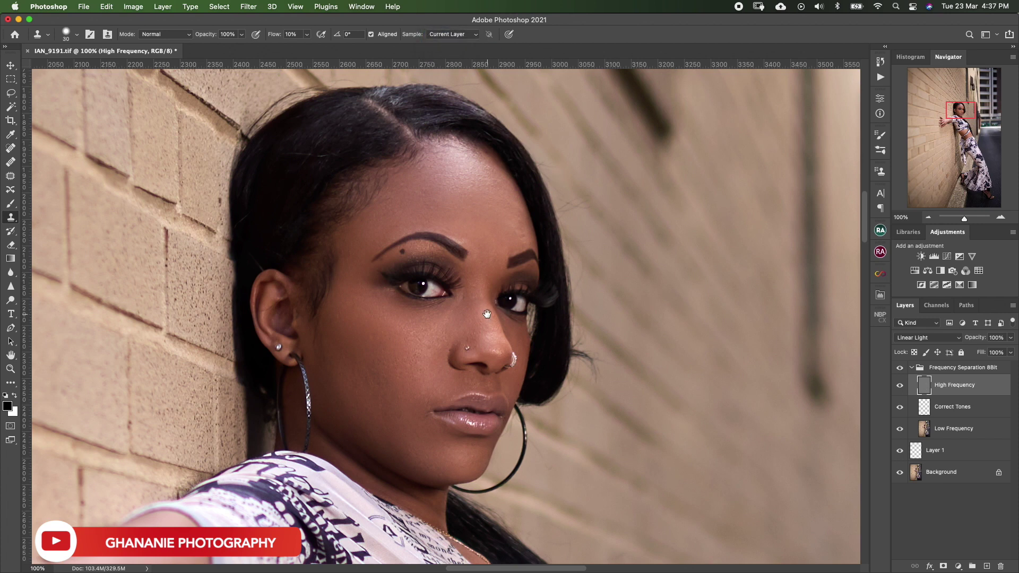
pyautogui.moveTo(487, 313); pyautogui.dragTo(484, 321)
pyautogui.press('space')
pyautogui.moveTo(419, 380); pyautogui.dragTo(441, 365)
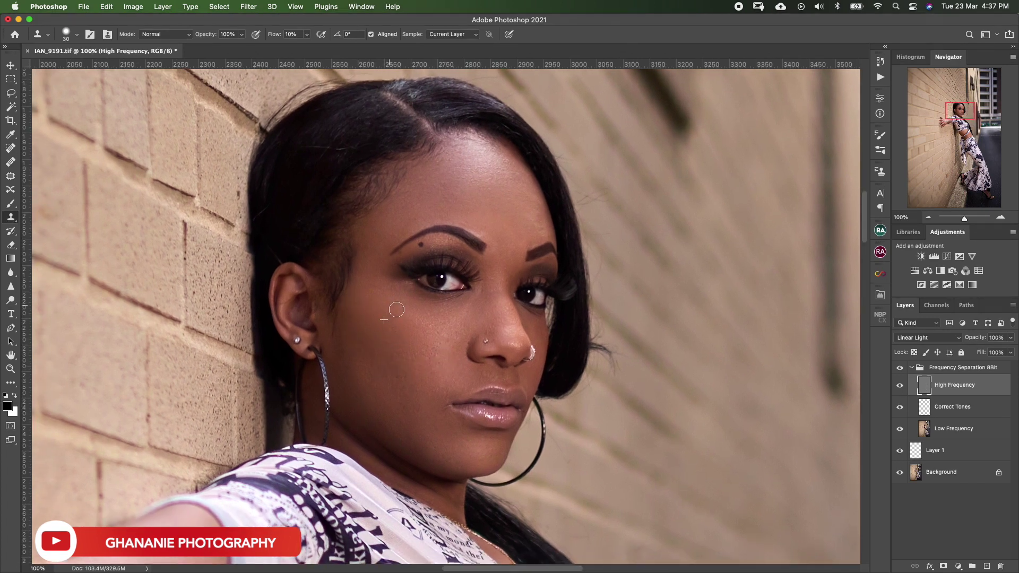
pyautogui.moveTo(419, 321)
pyautogui.mouseDown()
pyautogui.moveTo(397, 364)
pyautogui.moveTo(434, 351)
pyautogui.moveTo(400, 284)
pyautogui.mouseUp()
pyautogui.hscroll(5, 425, 371)
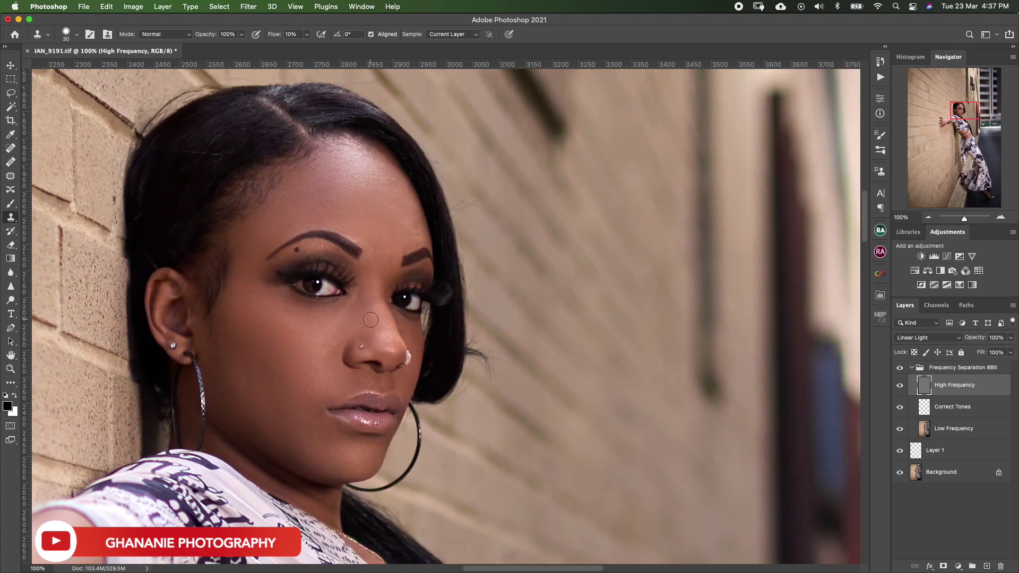
# Clone clean skin texture over the nose and the forehead above the eyebrows on the High Frequency layer.
pyautogui.scroll(-3, 339, 327)
pyautogui.scroll(6, 304, 364)
pyautogui.hscroll(2, 304, 365)
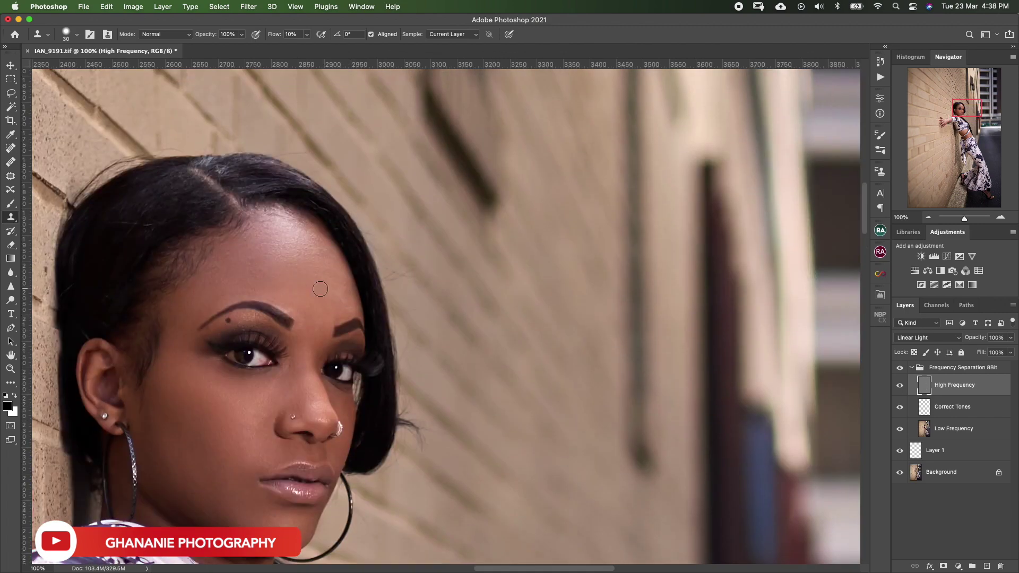
pyautogui.scroll(-3, 268, 246)
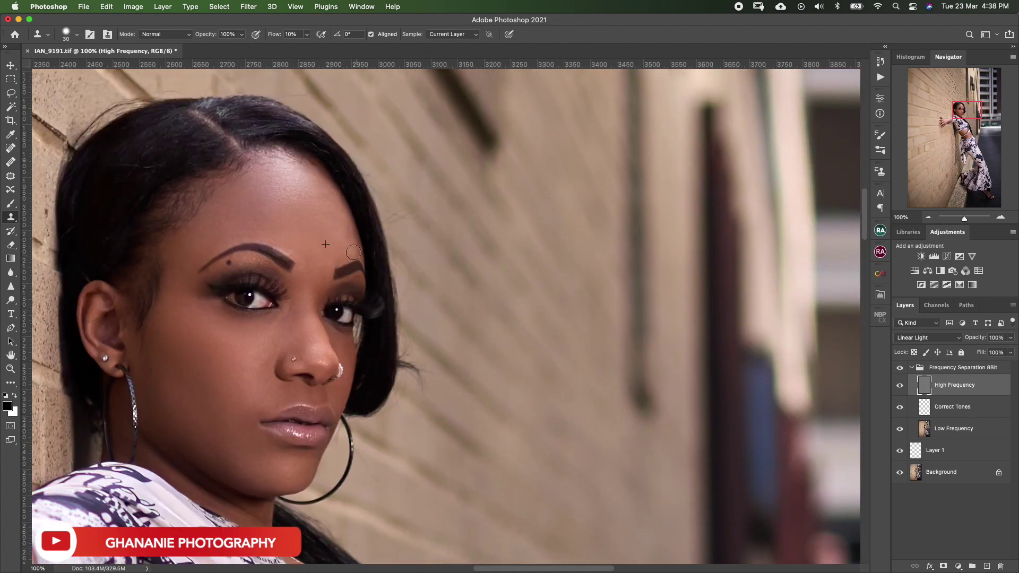
# Save the file after the face texture cleanup and fit the whole image in the window.
pyautogui.scroll(-4, 222, 240)
pyautogui.hscroll(-1, 222, 240)
pyautogui.scroll(-5, 222, 240)
pyautogui.hscroll(-1, 222, 240)
pyautogui.press('super+0')
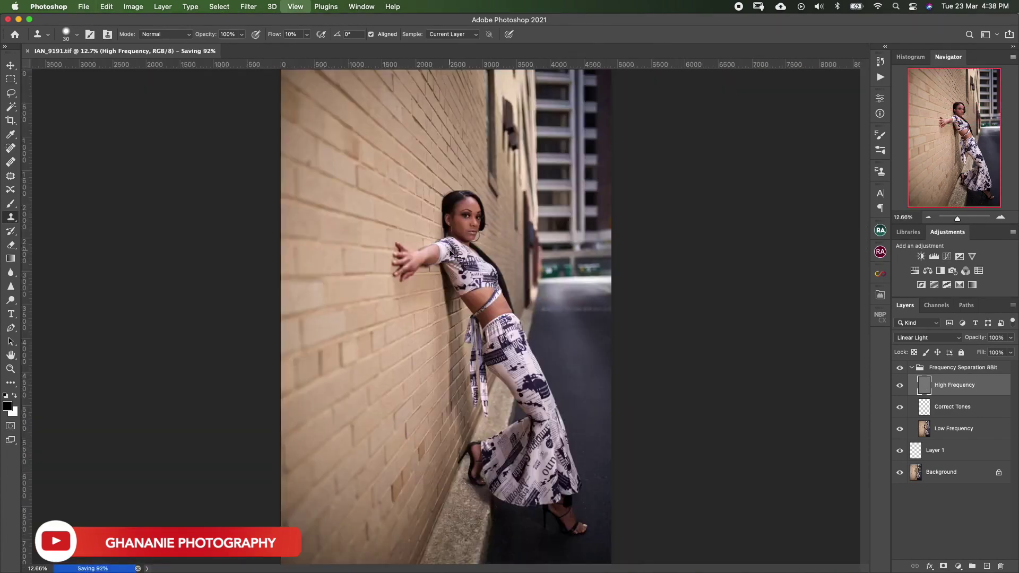
# Clean up the skin texture across the midriff and waist with the Clone Stamp on the High Frequency layer.
pyautogui.press('super+1')
pyautogui.hscroll(-2, 470, 335)
pyautogui.scroll(-1, 471, 334)
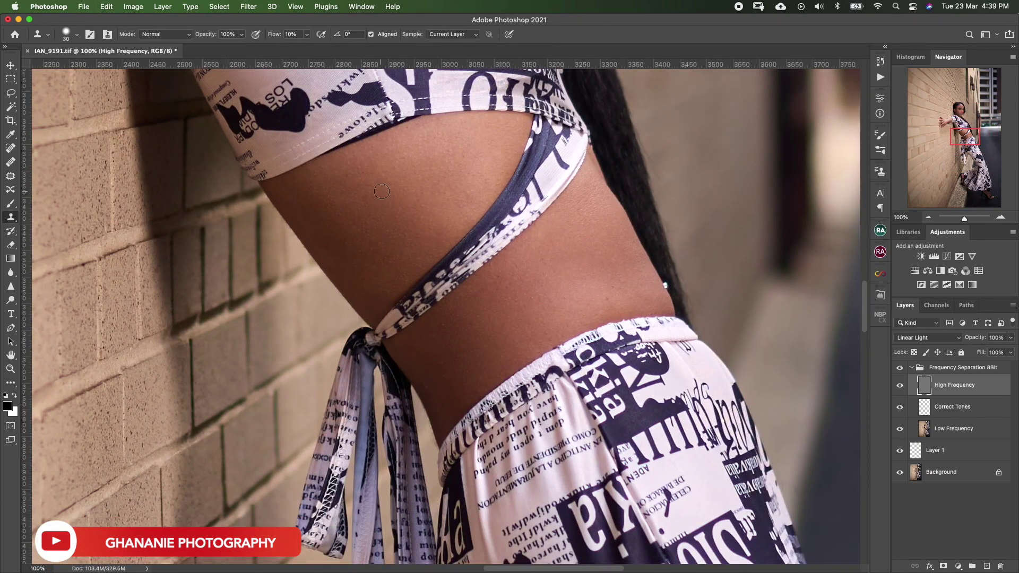
pyautogui.scroll(-3, 456, 169)
pyautogui.hscroll(1, 457, 169)
pyautogui.scroll(-2, 296, 148)
pyautogui.hscroll(2, 296, 148)
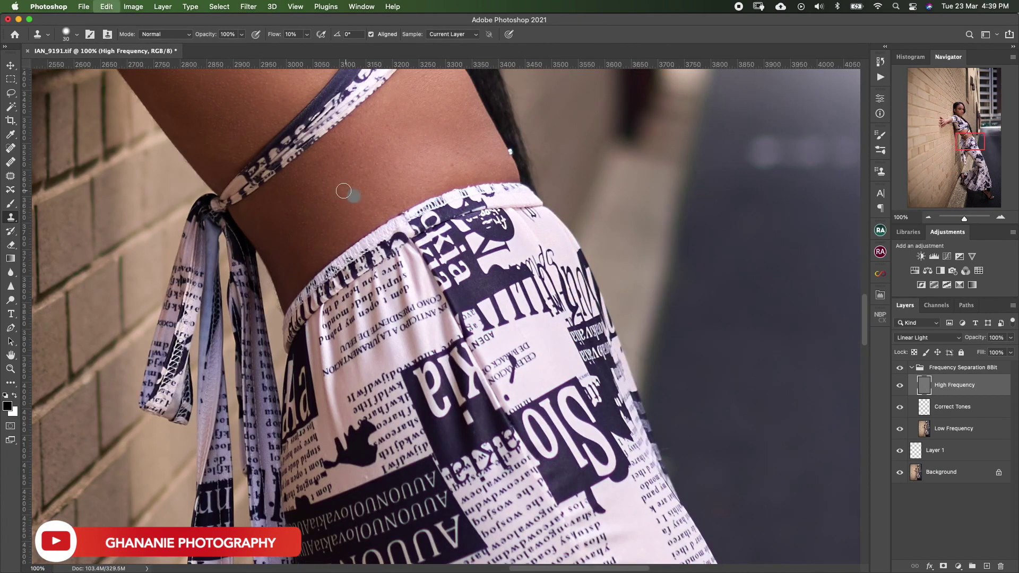
pyautogui.hscroll(3, 345, 191)
pyautogui.scroll(2, 345, 191)
pyautogui.scroll(4, 216, 295)
pyautogui.hscroll(-3, 215, 295)
# Save the file with the midriff texture cleanup.
pyautogui.press('super+minus')
pyautogui.press('super+minus')
pyautogui.press('super+minus')
pyautogui.press('super+minus')
pyautogui.press('super+s')
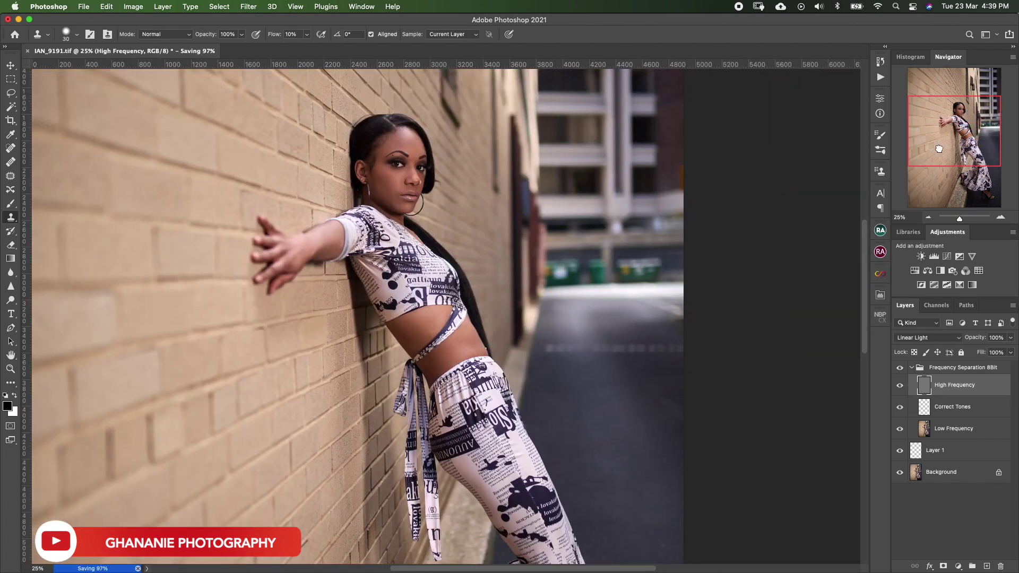
pyautogui.moveTo(509, 249); pyautogui.dragTo(517, 309)
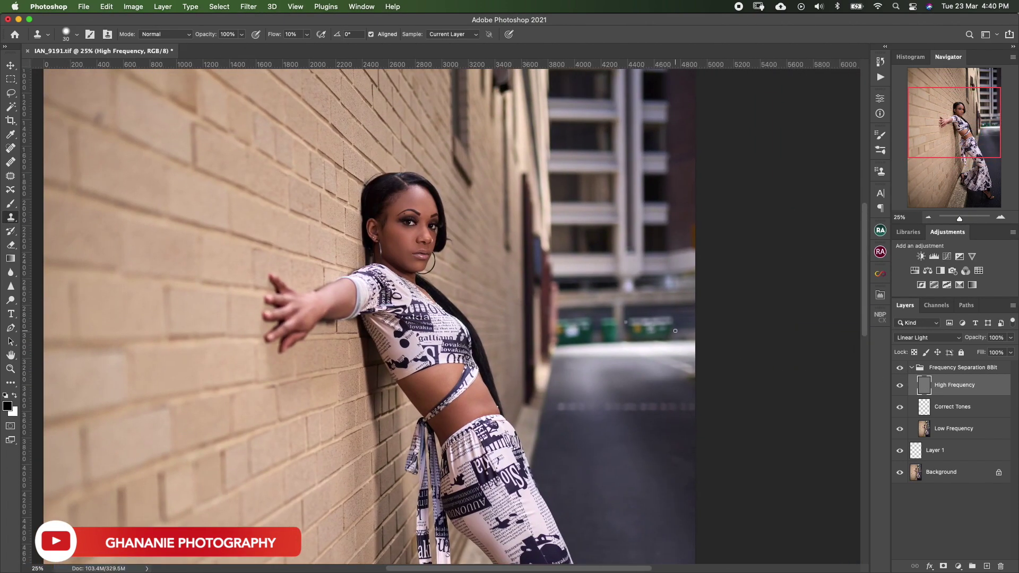
# Select the Low Frequency layer and activate the Mixer Brush, enlarging it to 150 px for the skin.
pyautogui.click(925, 429)
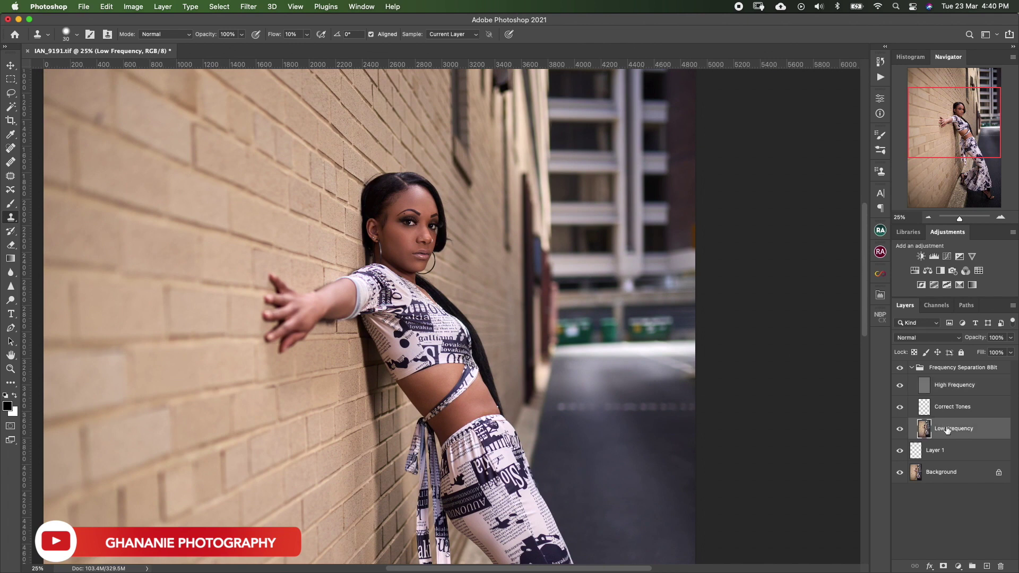
pyautogui.press('b')
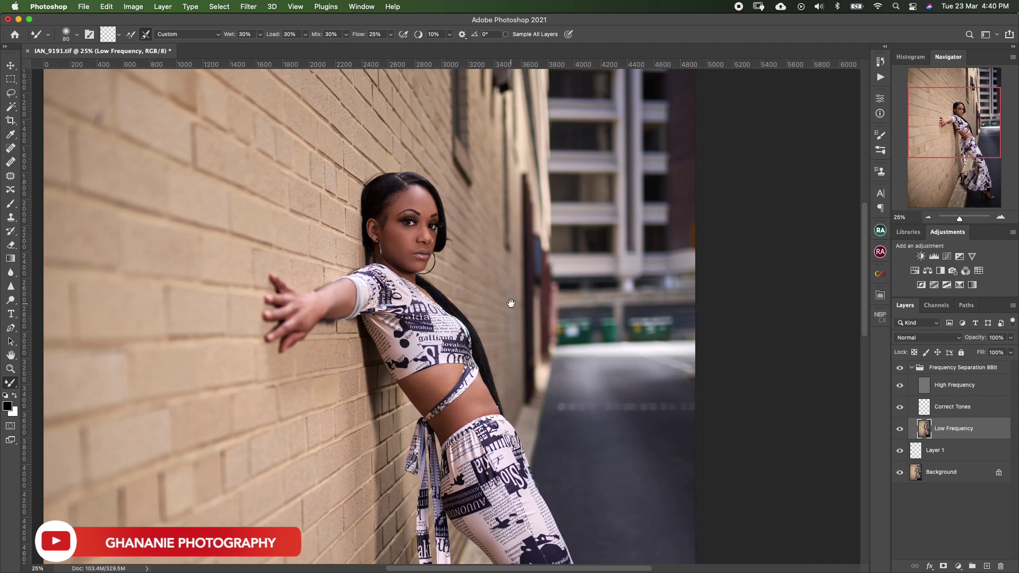
pyautogui.press('super+plus')
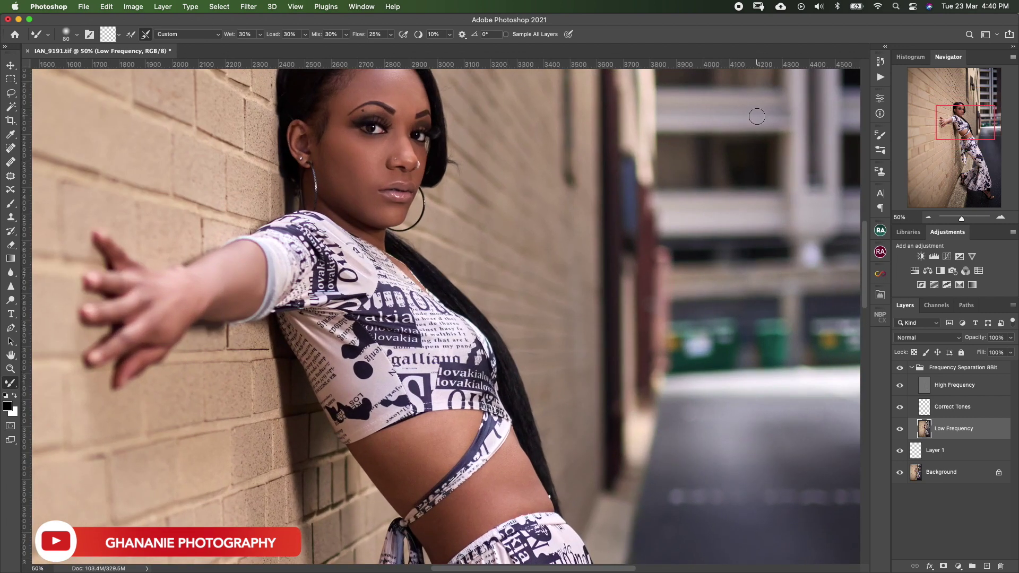
pyautogui.moveTo(521, 243); pyautogui.dragTo(557, 287)
pyautogui.press('super+minus')
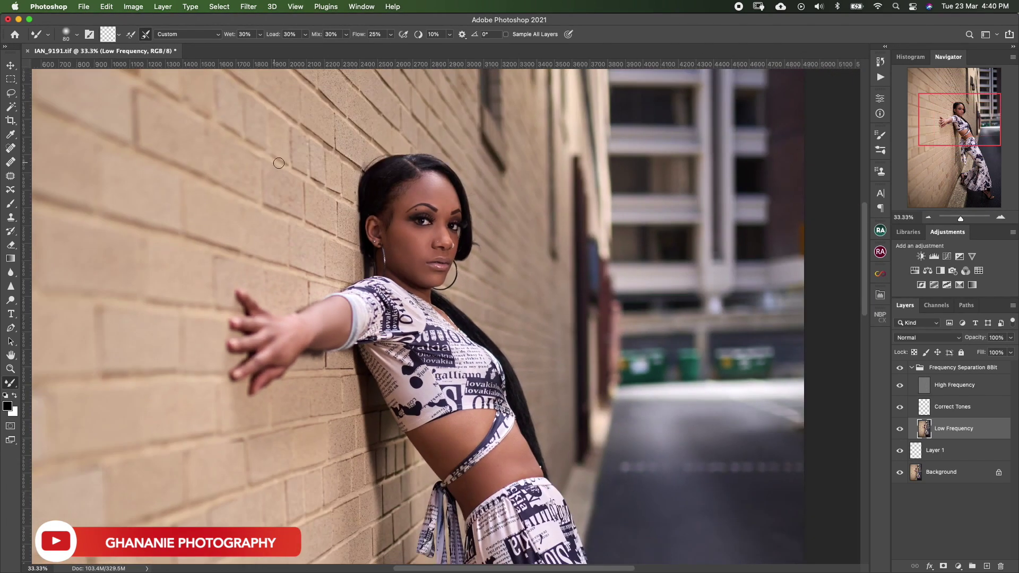
pyautogui.hscroll(-3, 530, 220)
pyautogui.press(']')
pyautogui.press(']')
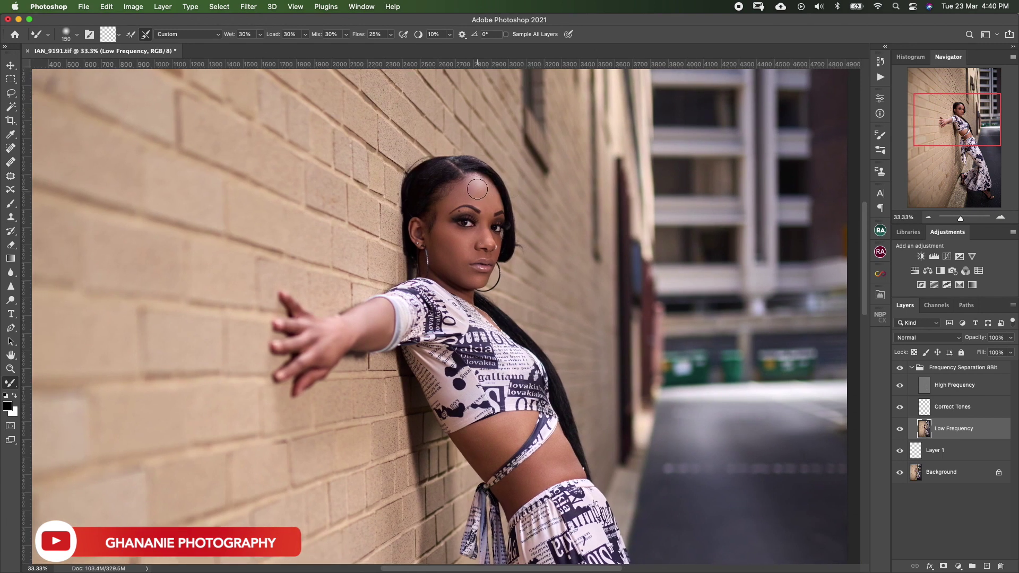
# Blend the skin tones on the Low Frequency layer with the Mixer Brush, adapting the brush size to each area.
pyautogui.press(']')
pyautogui.press('[')
pyautogui.press(']')
pyautogui.press(']')
pyautogui.press('[')
pyautogui.press('[')
pyautogui.press(']')
pyautogui.press('super+minus')
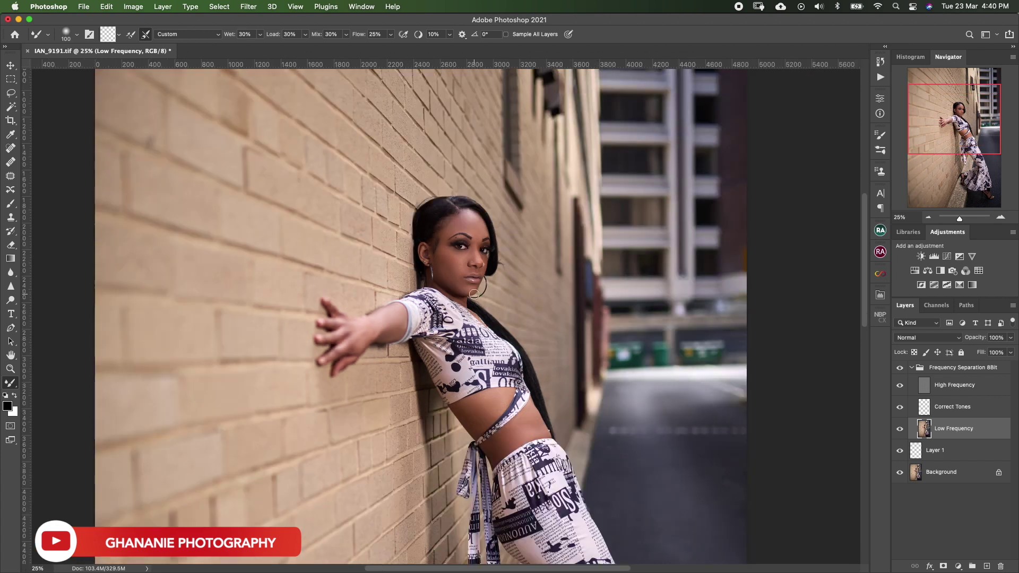
# Compare the portrait with and without the Frequency Separation 8Bit group, and save the file.
pyautogui.click(900, 367)
pyautogui.click(899, 367)
pyautogui.moveTo(591, 235); pyautogui.dragTo(592, 344)
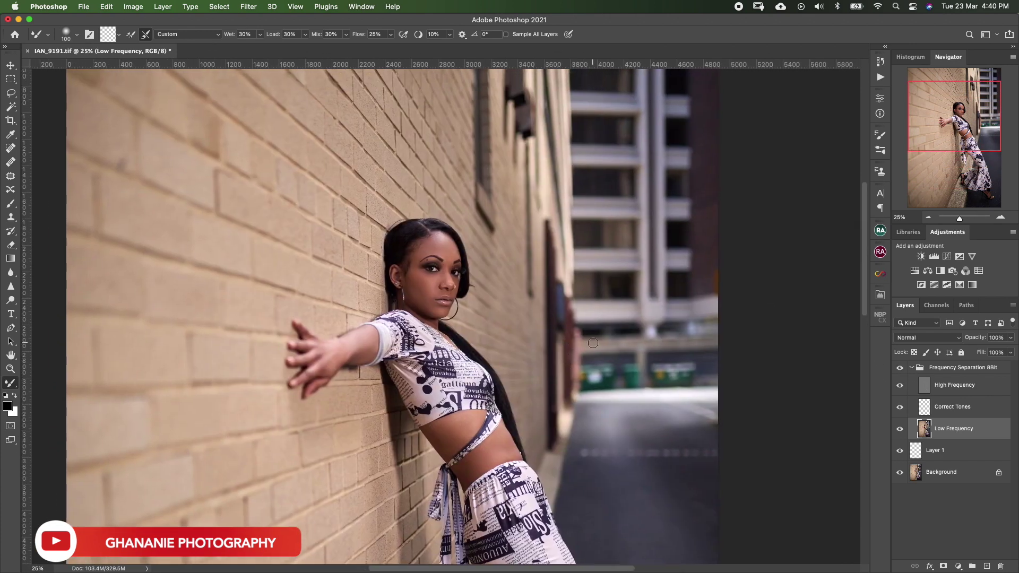
pyautogui.press('super+s')
pyautogui.moveTo(529, 333); pyautogui.dragTo(584, 316)
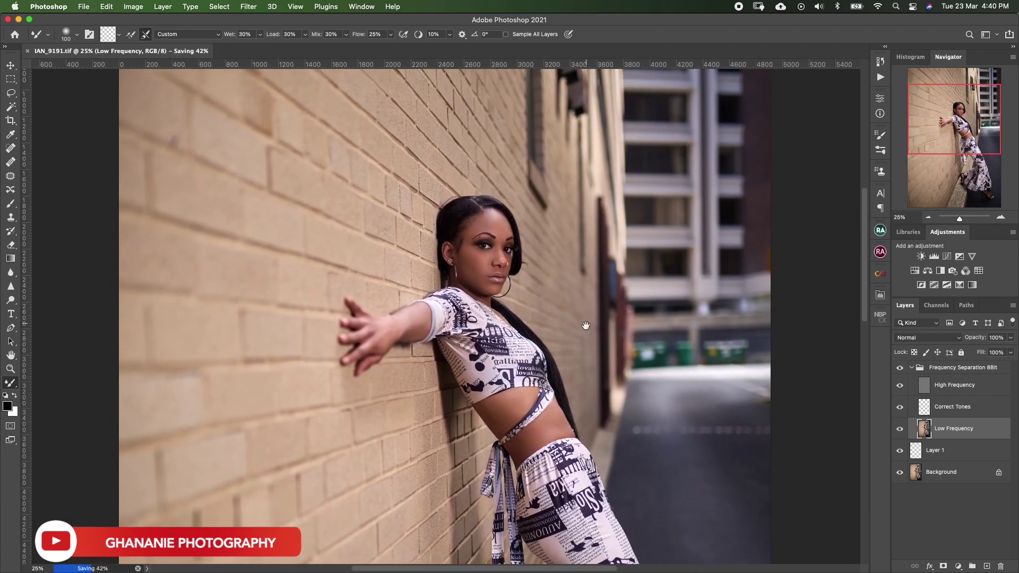
# Generate the dodge and burn curves setup above the Frequency Separation 8Bit group with the Beauty Retouch DB Curves action.
pyautogui.click(932, 368)
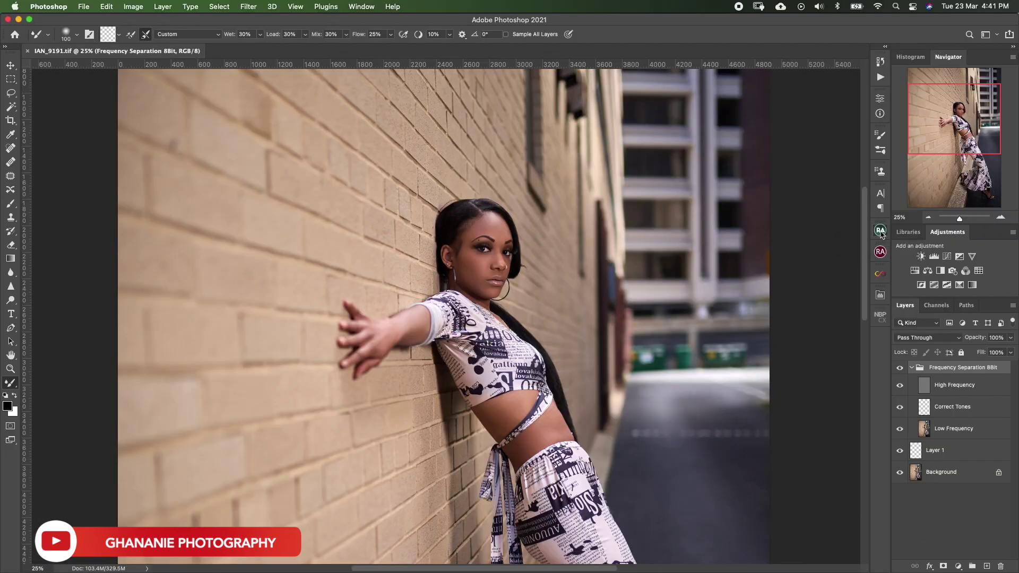
pyautogui.click(880, 231)
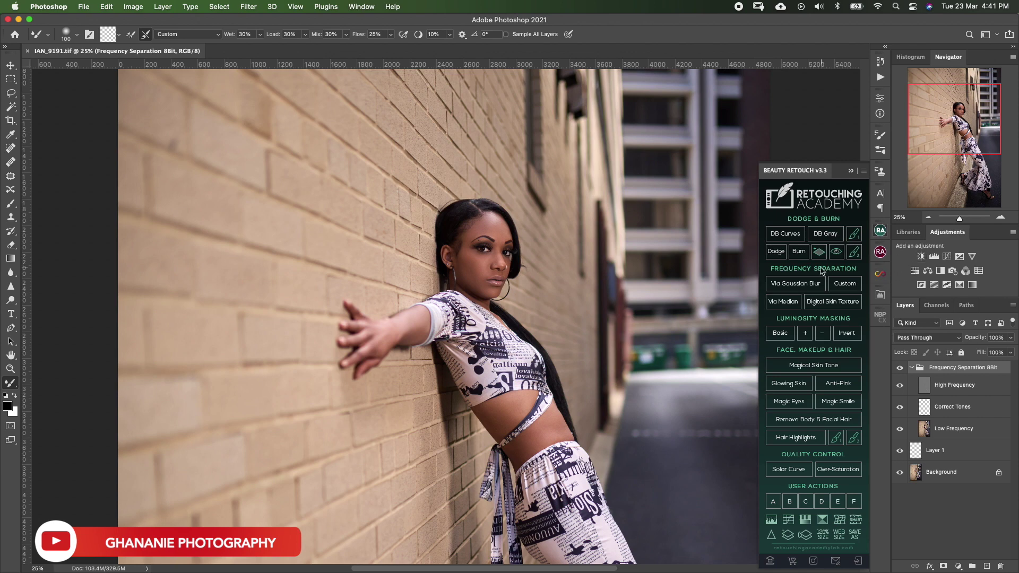
pyautogui.click(790, 234)
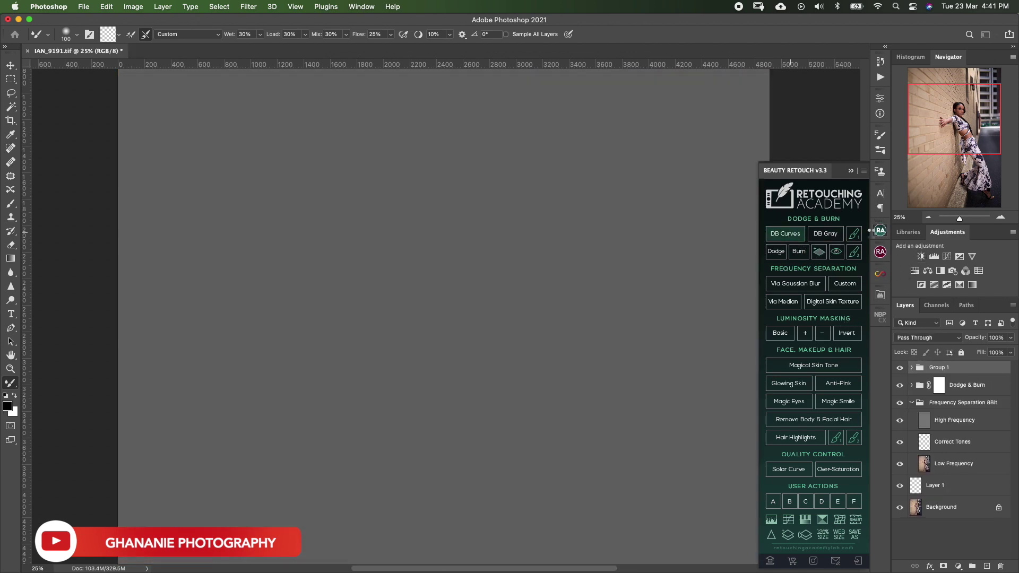
pyautogui.click(877, 231)
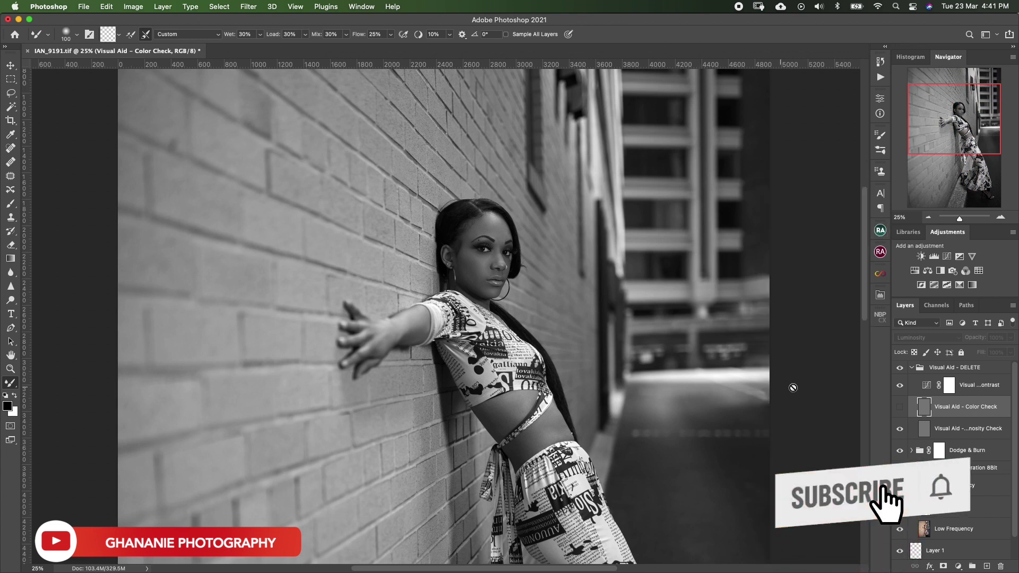
# Collapse the Visual Aid - DELETE group, expand the Dodge & Burn group and make the Dodge Curve mask active.
pyautogui.click(908, 371)
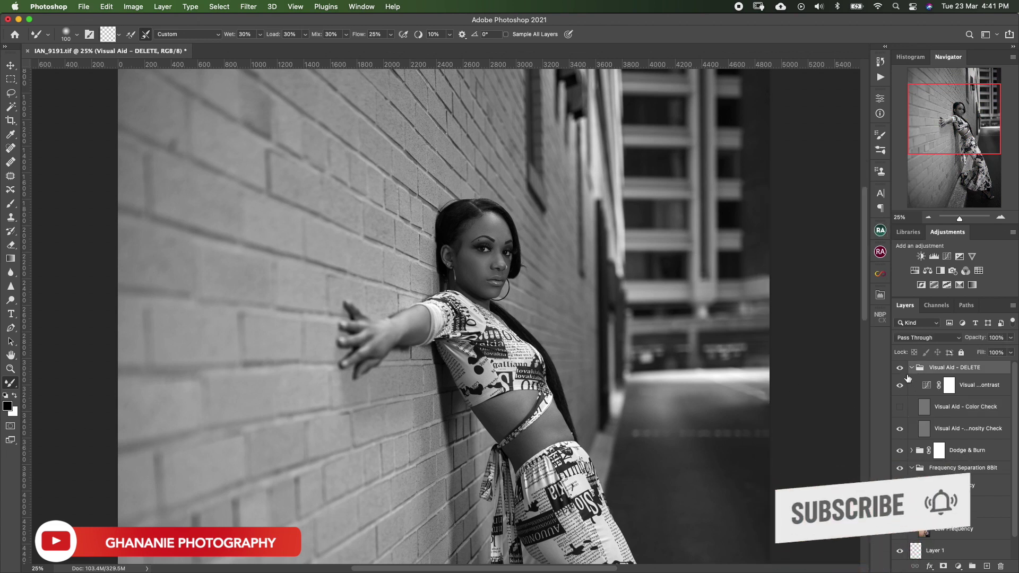
pyautogui.click(910, 368)
pyautogui.click(910, 385)
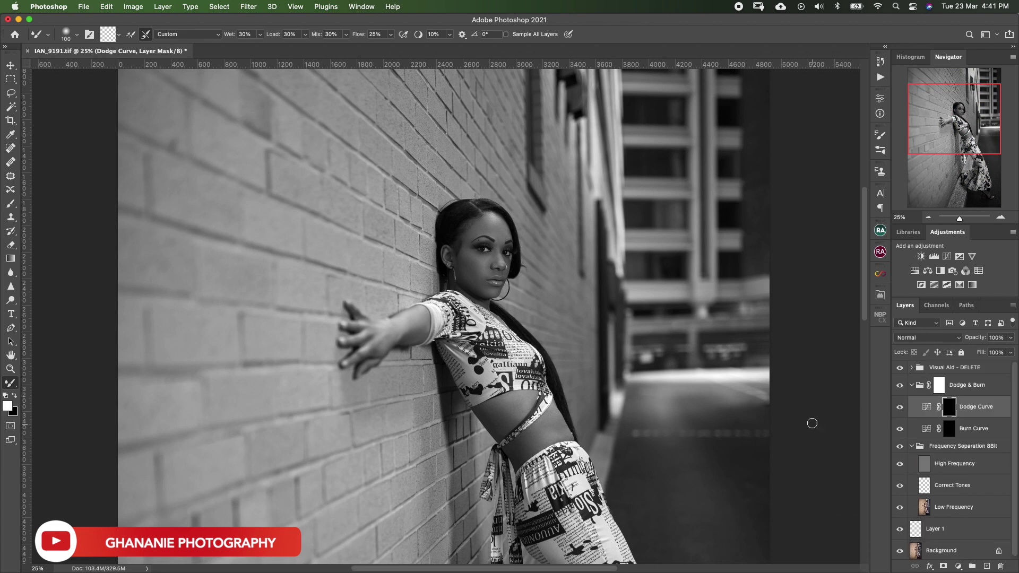
# Compare the black-and-white view of the portrait with and without the Frequency Separation 8Bit group.
pyautogui.moveTo(593, 386); pyautogui.dragTo(521, 320)
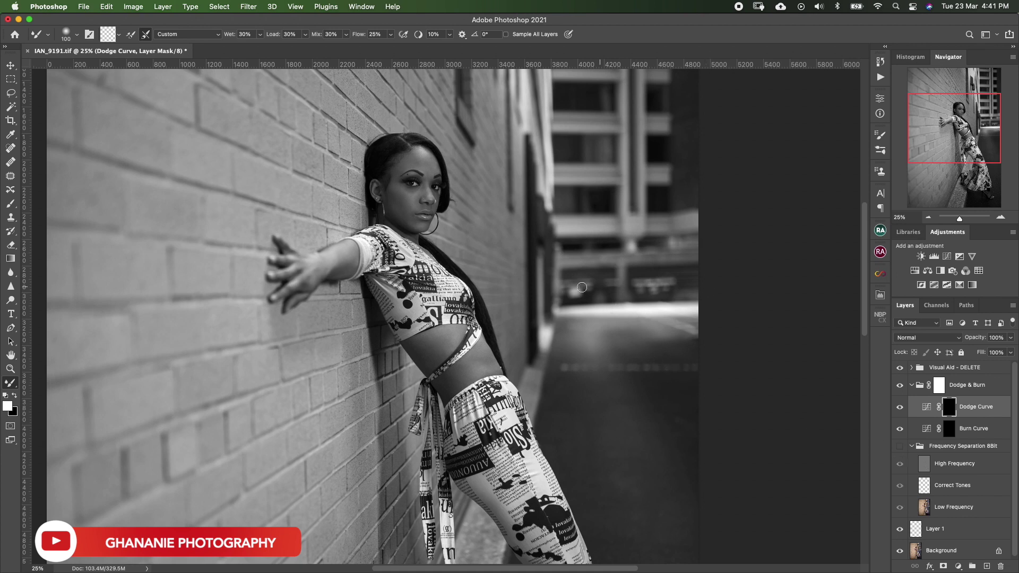
pyautogui.moveTo(486, 259); pyautogui.dragTo(535, 261)
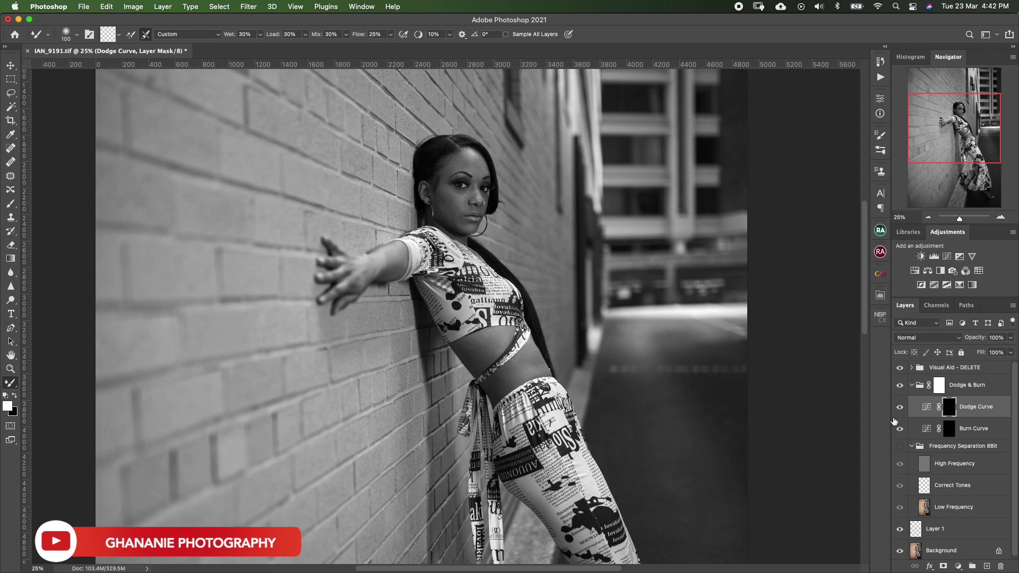
pyautogui.click(899, 447)
pyautogui.click(899, 449)
pyautogui.moveTo(570, 281); pyautogui.dragTo(578, 322)
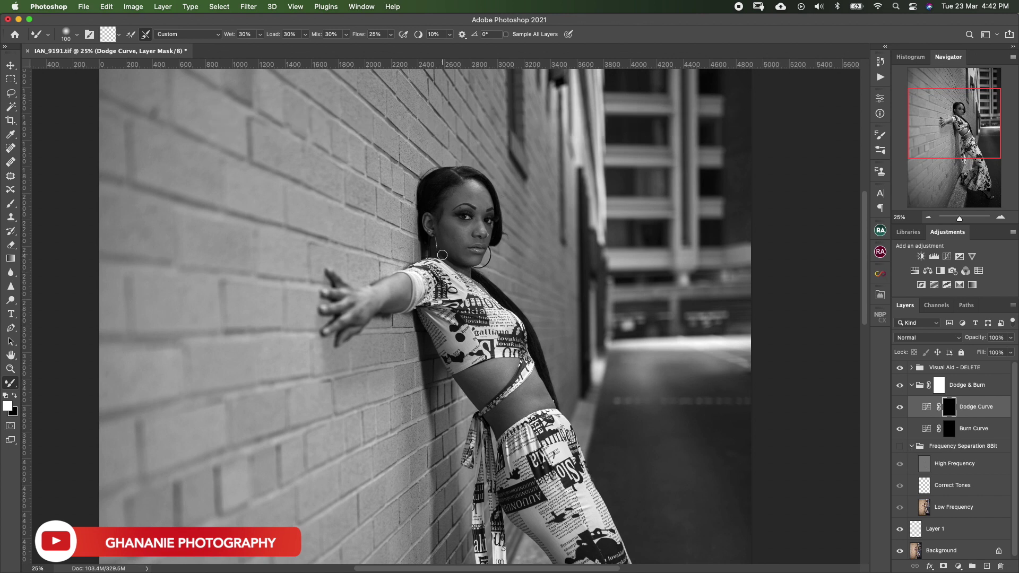
# Switch to the Brush tool with white at 2% flow and start dodging the face on the Dodge Curve mask.
pyautogui.press('b')
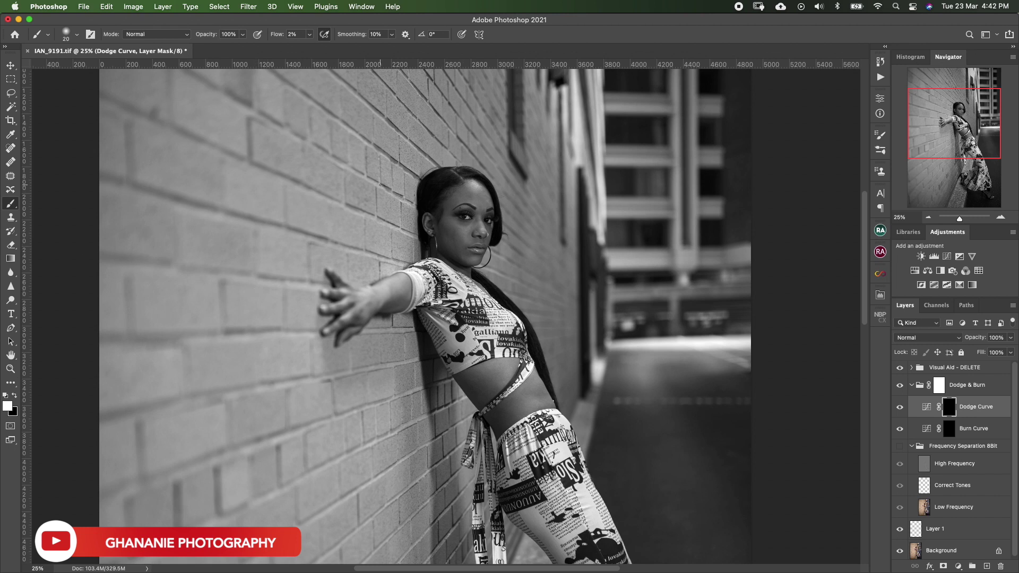
pyautogui.moveTo(561, 283); pyautogui.dragTo(582, 282)
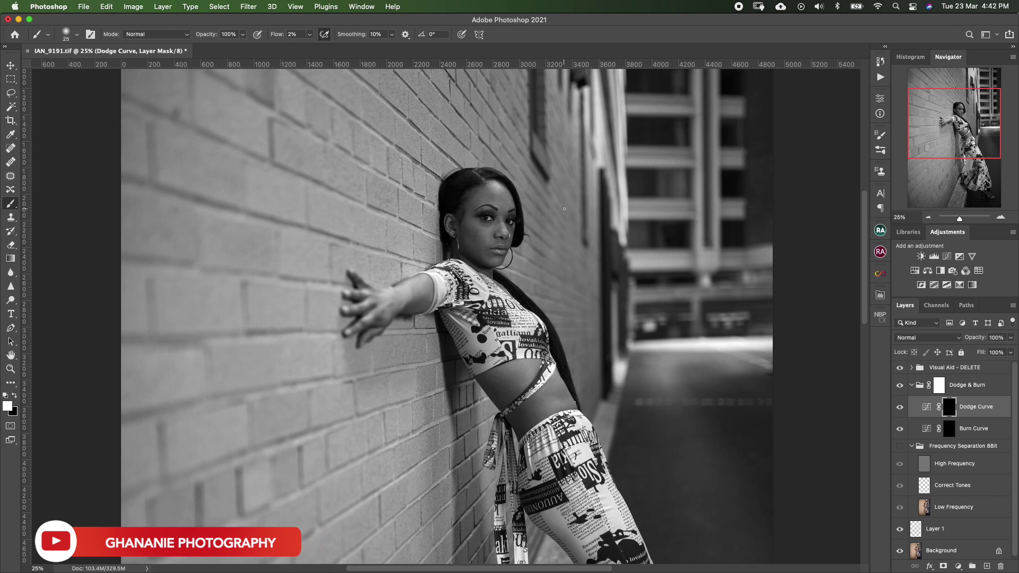
pyautogui.press(']')
pyautogui.press(']')
pyautogui.press(']')
pyautogui.press(']')
pyautogui.press(']')
pyautogui.press(']')
pyautogui.press(']')
pyautogui.moveTo(508, 200); pyautogui.dragTo(495, 191)
# Dodge and burn the skin on the Dodge Curve and Burn Curve masks with varying brush sizes, and hide the Visual Aid group.
pyautogui.press('[')
pyautogui.press('[')
pyautogui.press('[')
pyautogui.press('[')
pyautogui.press('[')
pyautogui.press('[')
pyautogui.press('[')
pyautogui.press('[')
pyautogui.press(']')
pyautogui.press(']')
pyautogui.press('[')
pyautogui.press('[')
pyautogui.press('[')
pyautogui.press('[')
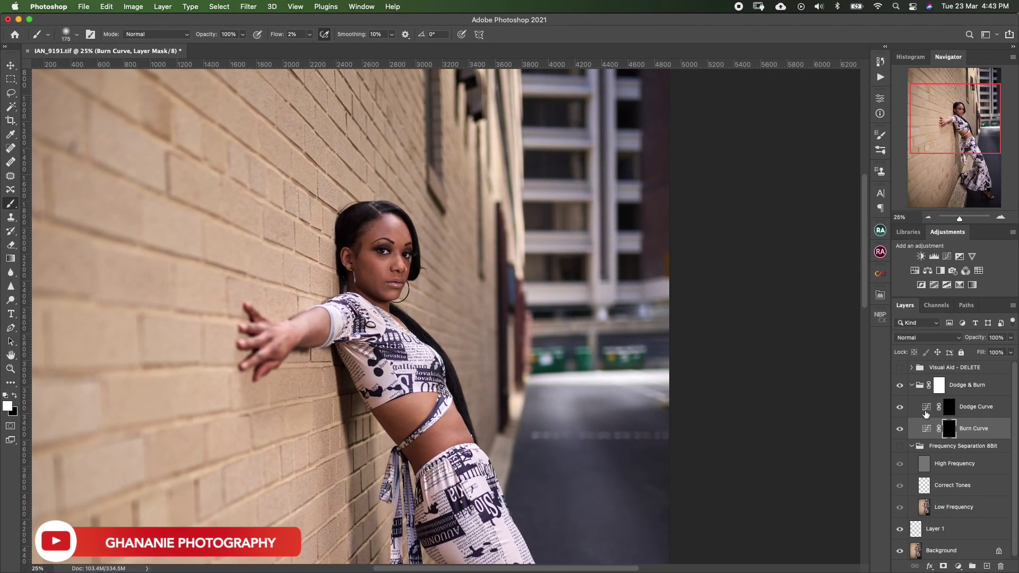
# Show the Frequency Separation 8Bit group and deepen the skin shadows on the Burn Curve mask, enlarging the brush to 300 px.
pyautogui.click(899, 446)
pyautogui.press(']')
pyautogui.press(']')
pyautogui.press('[')
pyautogui.press('[')
pyautogui.press('[')
pyautogui.press('[')
pyautogui.press('[')
pyautogui.press('[')
pyautogui.press(']')
pyautogui.press(']')
pyautogui.press(']')
pyautogui.press(']')
pyautogui.press(']')
pyautogui.press(']')
pyautogui.press(']')
pyautogui.scroll(-5, 345, 276)
pyautogui.hscroll(2, 346, 275)
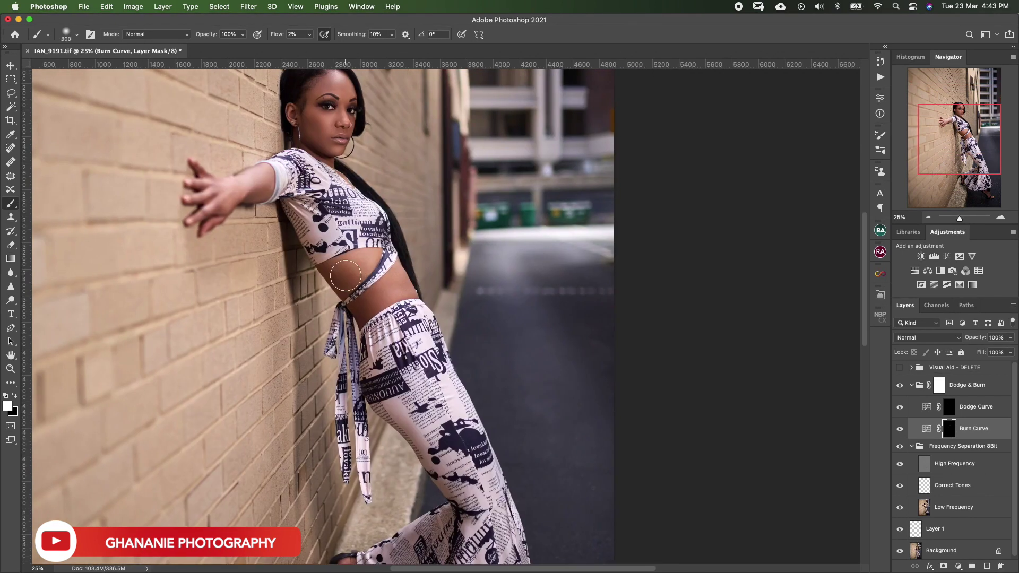
# Brighten the feet on the Dodge Curve mask with a 90 px brush.
pyautogui.scroll(-10, 329, 284)
pyautogui.hscroll(1, 329, 284)
pyautogui.hotkey('alt', ']')
pyautogui.press('[')
pyautogui.press('[')
pyautogui.press('[')
pyautogui.press('[')
pyautogui.press('[')
pyautogui.press('[')
pyautogui.press('[')
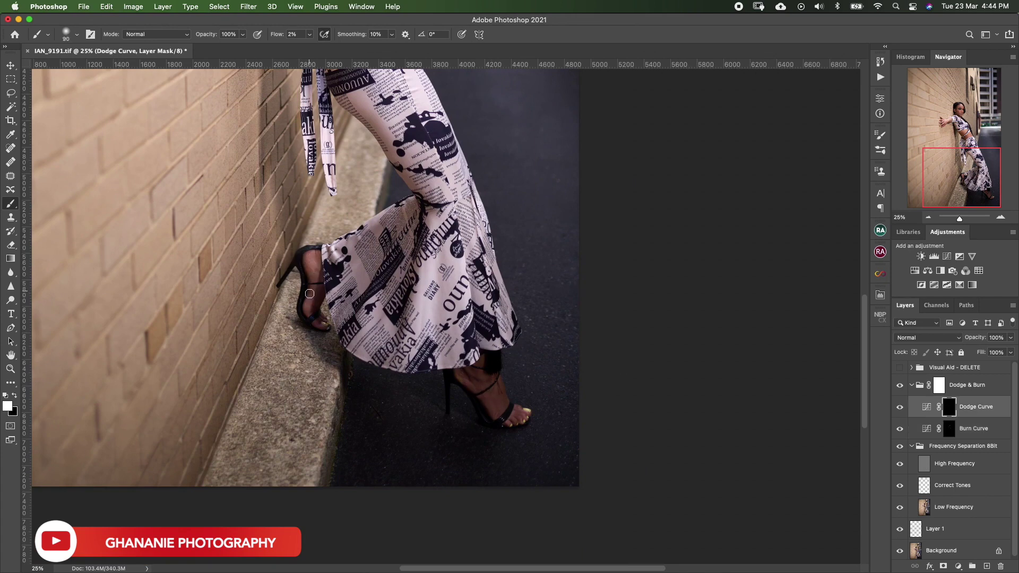
# Darken the midriff edges on the Burn Curve mask with a 150 px brush, and save the file.
pyautogui.hotkey('alt', '[')
pyautogui.scroll(10, 310, 293)
pyautogui.hscroll(-1, 309, 293)
pyautogui.press(']')
pyautogui.press(']')
pyautogui.press(']')
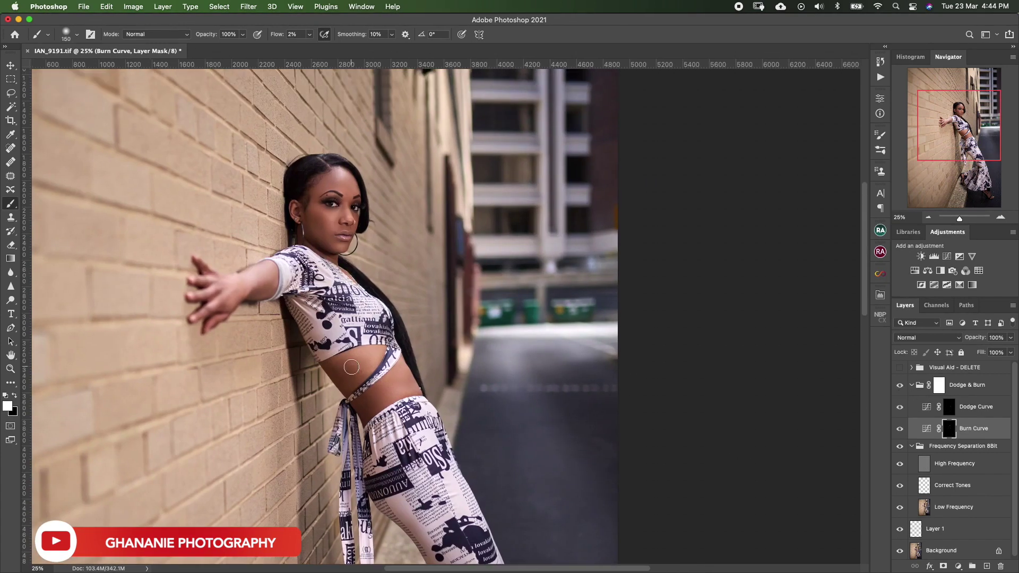
pyautogui.scroll(3, 351, 366)
pyautogui.hscroll(-2, 456, 310)
pyautogui.press('super+s')
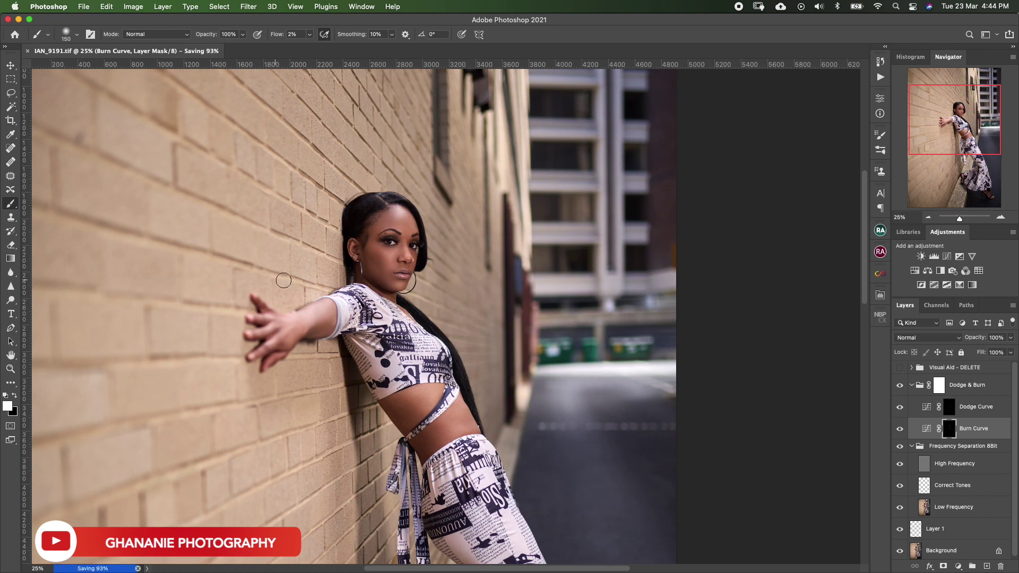
# Delete the Visual Aid - DELETE group from the layer stack.
pyautogui.scroll(-3, 431, 390)
pyautogui.hscroll(-1, 431, 390)
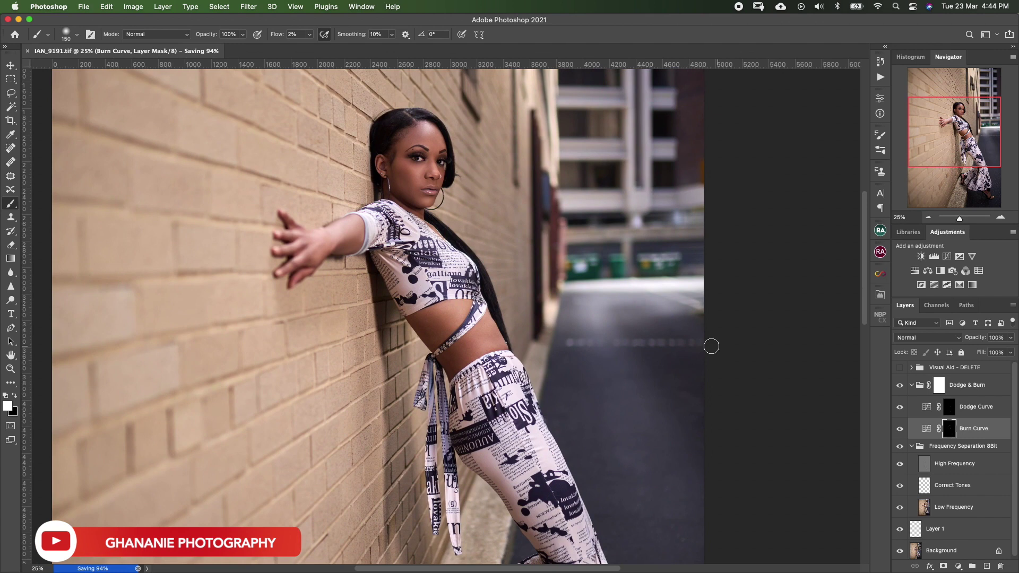
pyautogui.click(964, 369)
pyautogui.press('Delete')
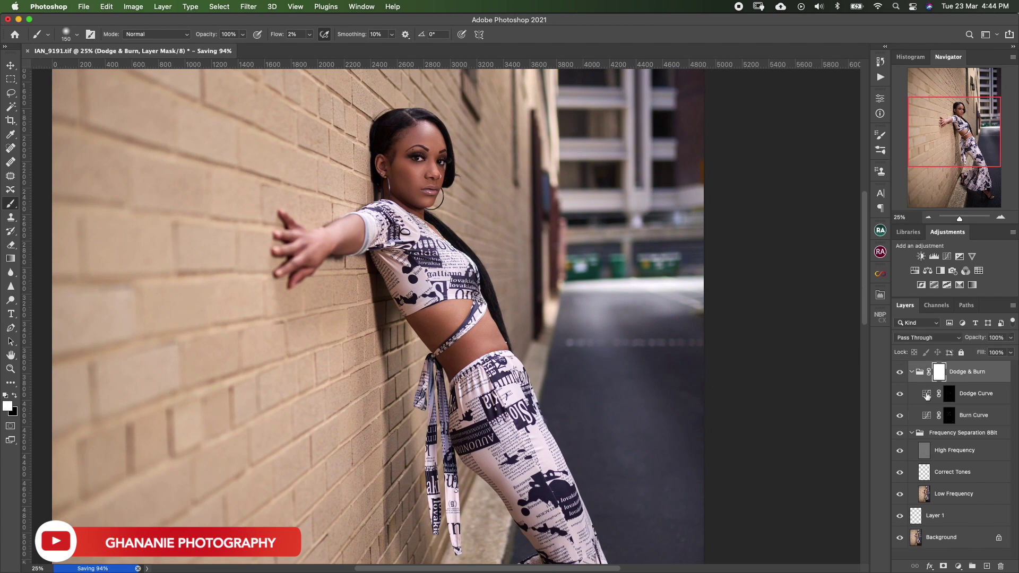
# Compare the retouch with the original by hiding and restoring the Dodge & Burn group, the Frequency Separation 8Bit group and Layer 1.
pyautogui.click(899, 372)
pyautogui.click(899, 433)
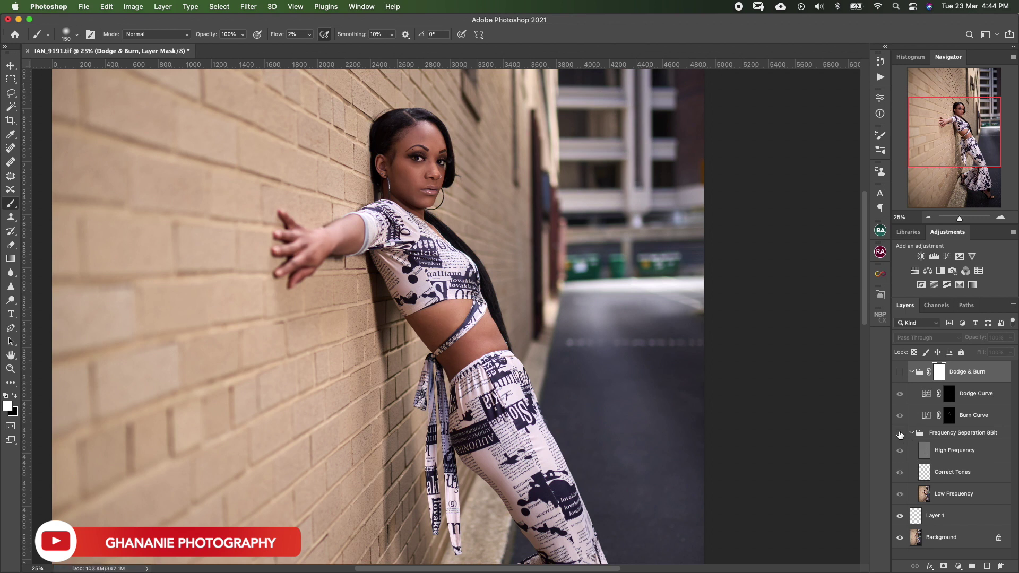
pyautogui.click(900, 516)
pyautogui.moveTo(547, 350)
pyautogui.mouseDown()
pyautogui.moveTo(592, 358)
pyautogui.moveTo(547, 355)
pyautogui.mouseUp()
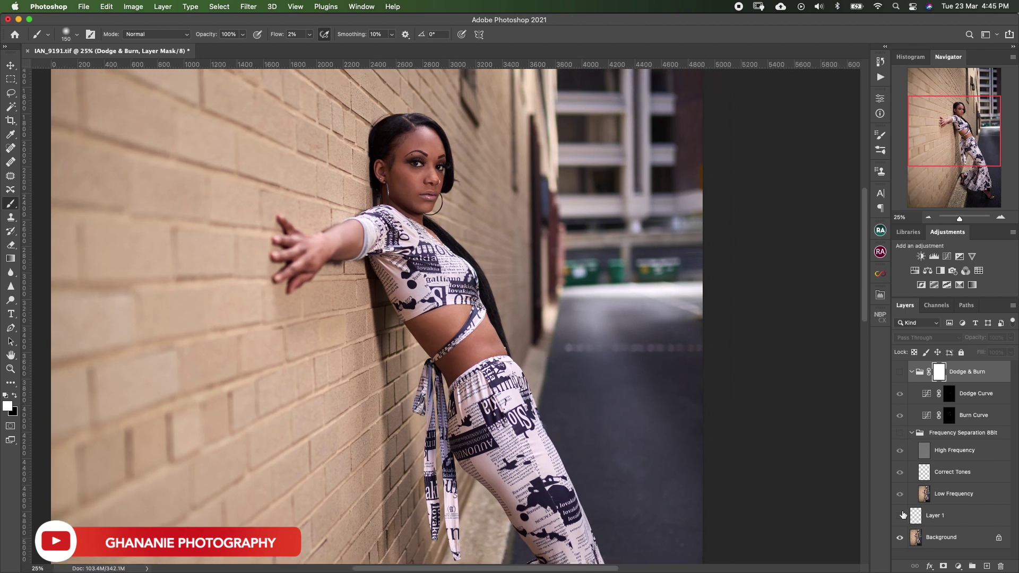
pyautogui.hscroll(-2, 582, 387)
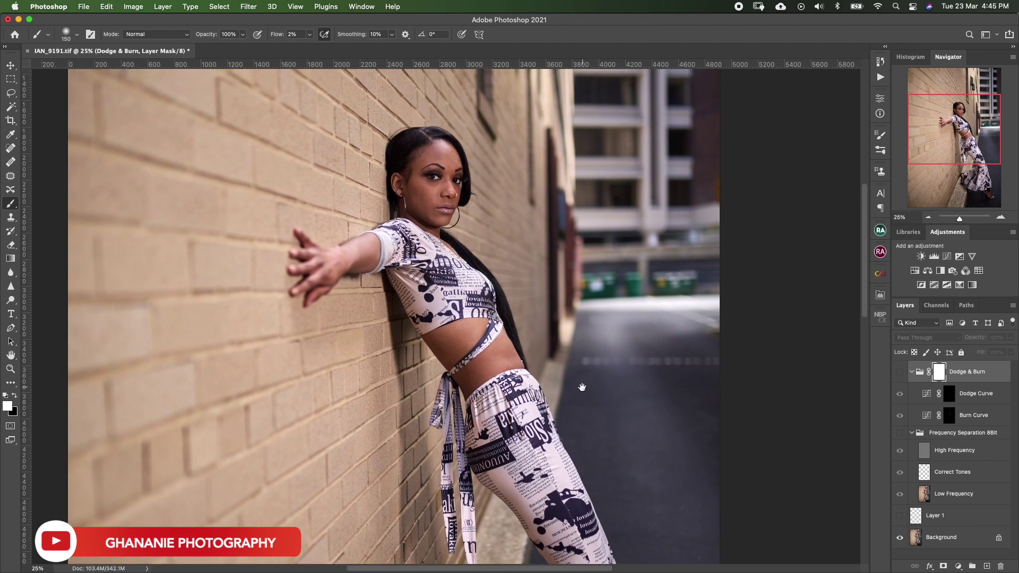
pyautogui.click(899, 514)
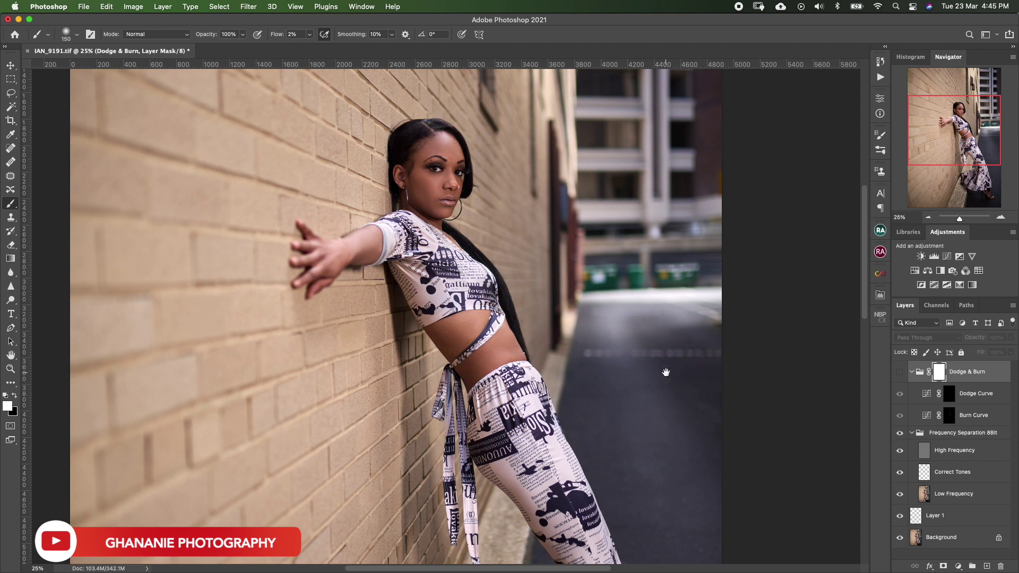
pyautogui.moveTo(643, 338); pyautogui.dragTo(659, 374)
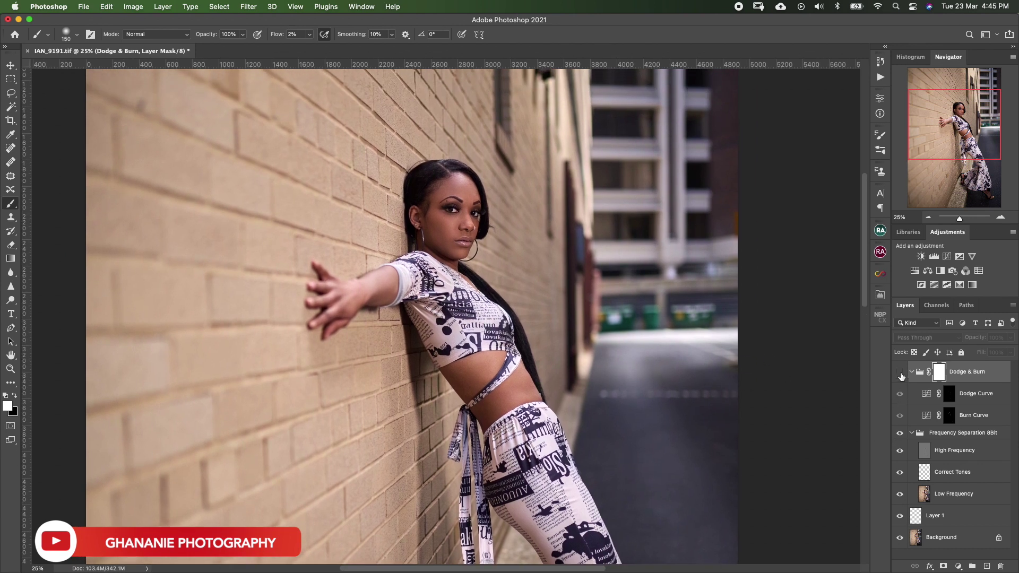
pyautogui.click(900, 373)
pyautogui.moveTo(618, 303); pyautogui.dragTo(621, 344)
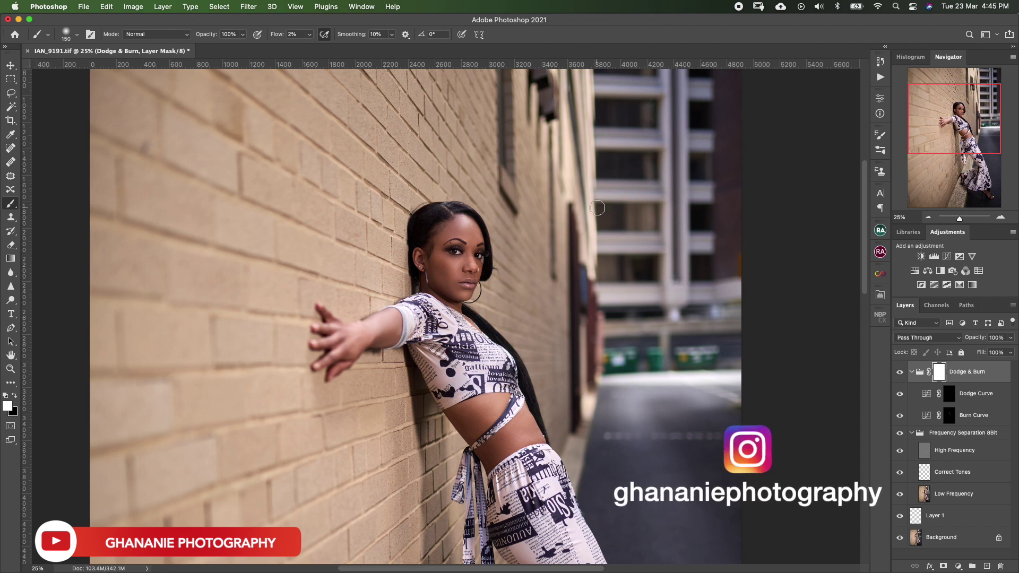
pyautogui.hscroll(-3, 572, 336)
pyautogui.scroll(2, 572, 335)
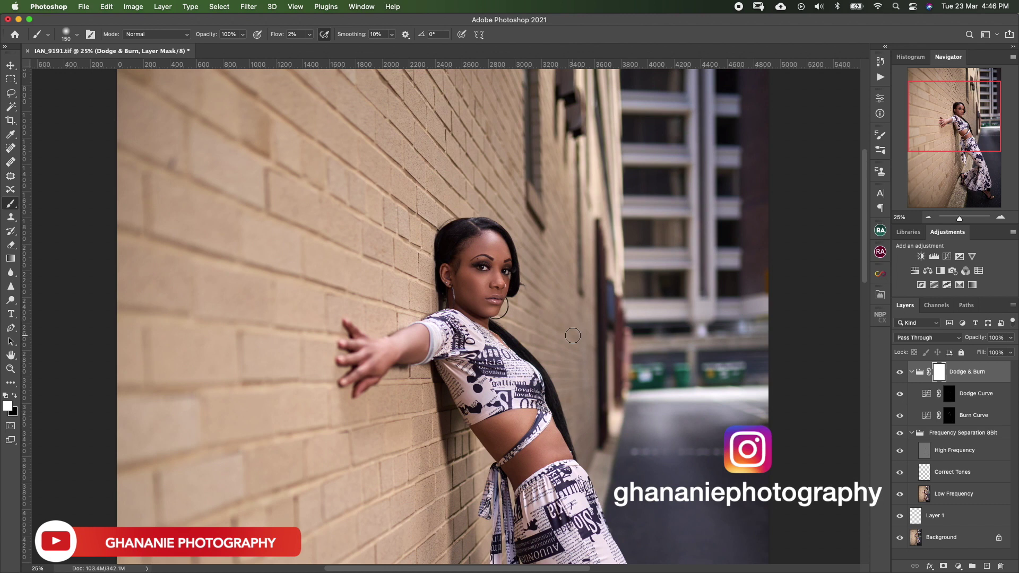